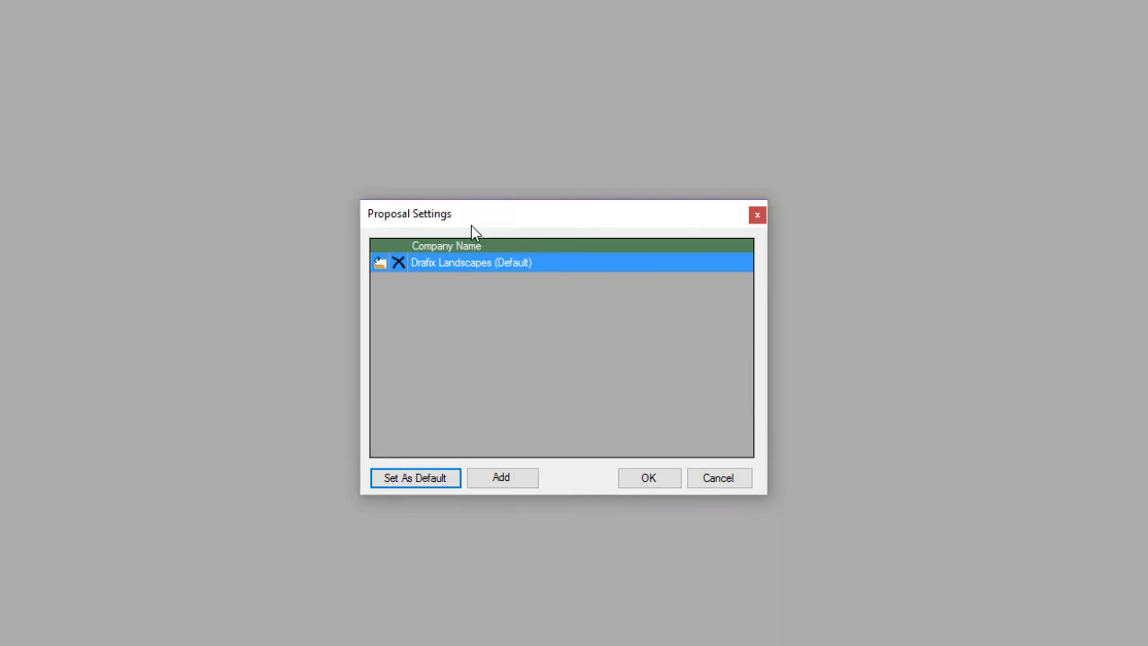
Confirm Drafix Landscapes as the default company in the proposal settings.
{"action": "left_click_drag", "start_coordinate": [471, 225], "coordinate": [400, 157]}
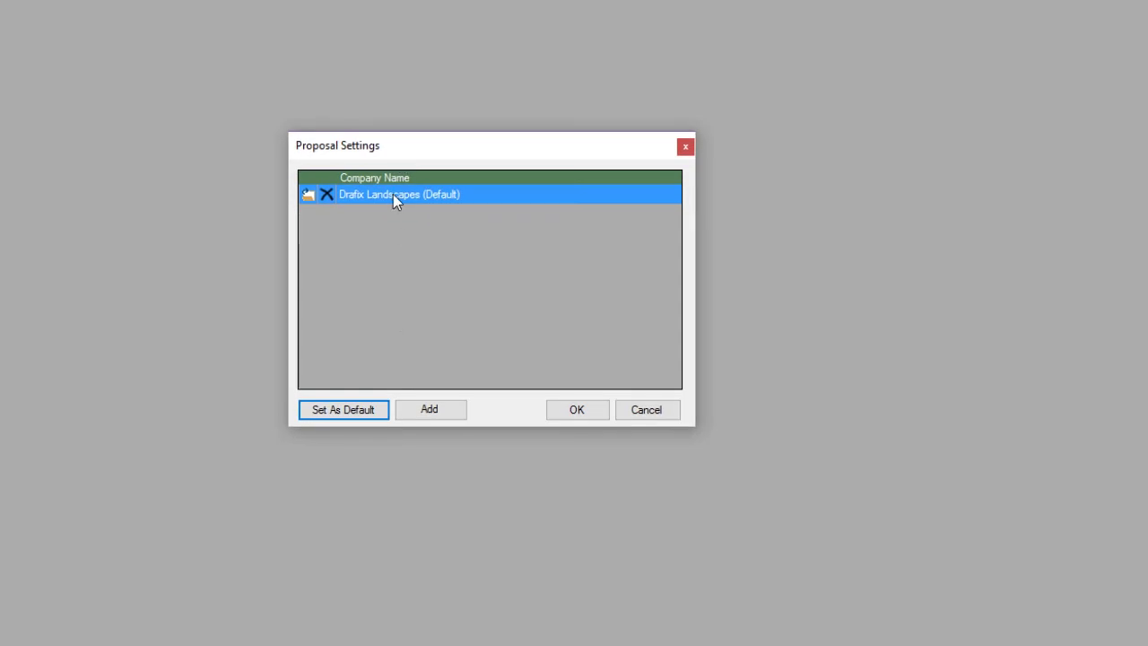
{"action": "left_click", "coordinate": [393, 196]}
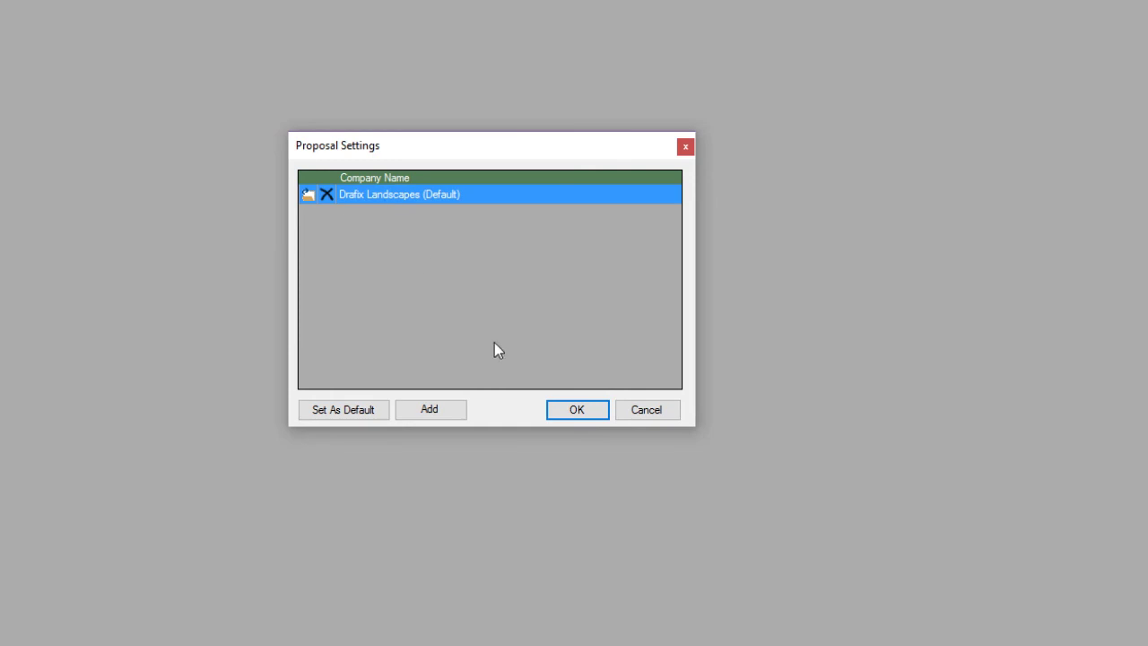
{"action": "left_click", "coordinate": [576, 410]}
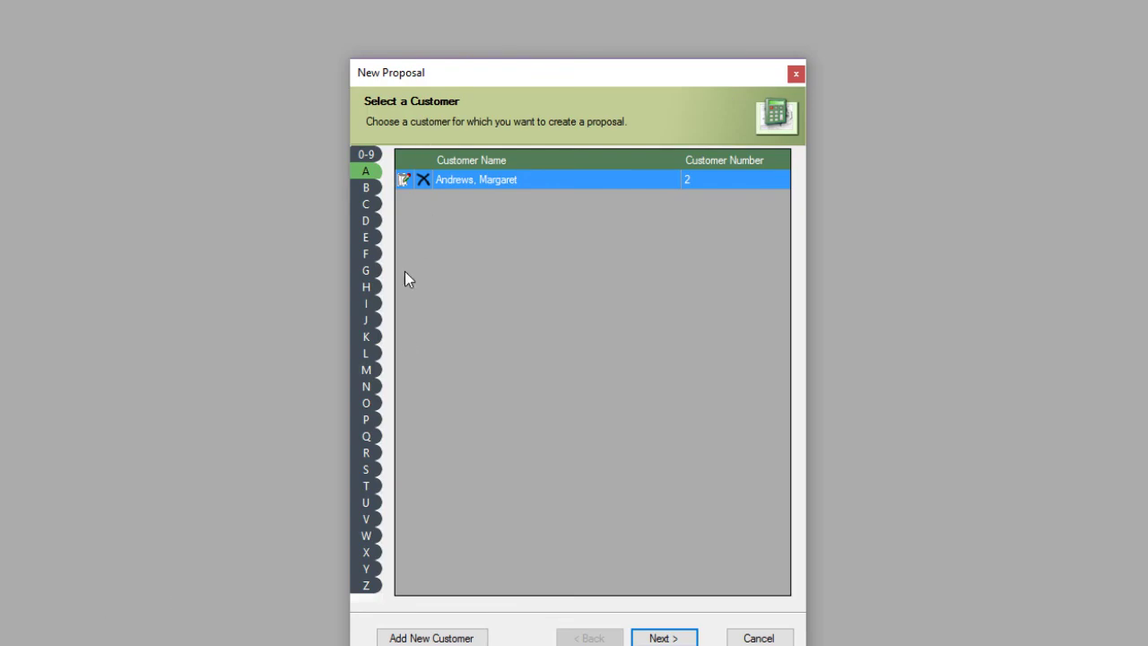
Choose the second customer listed under S for the new proposal, without adding a new customer.
{"action": "left_click", "coordinate": [368, 468]}
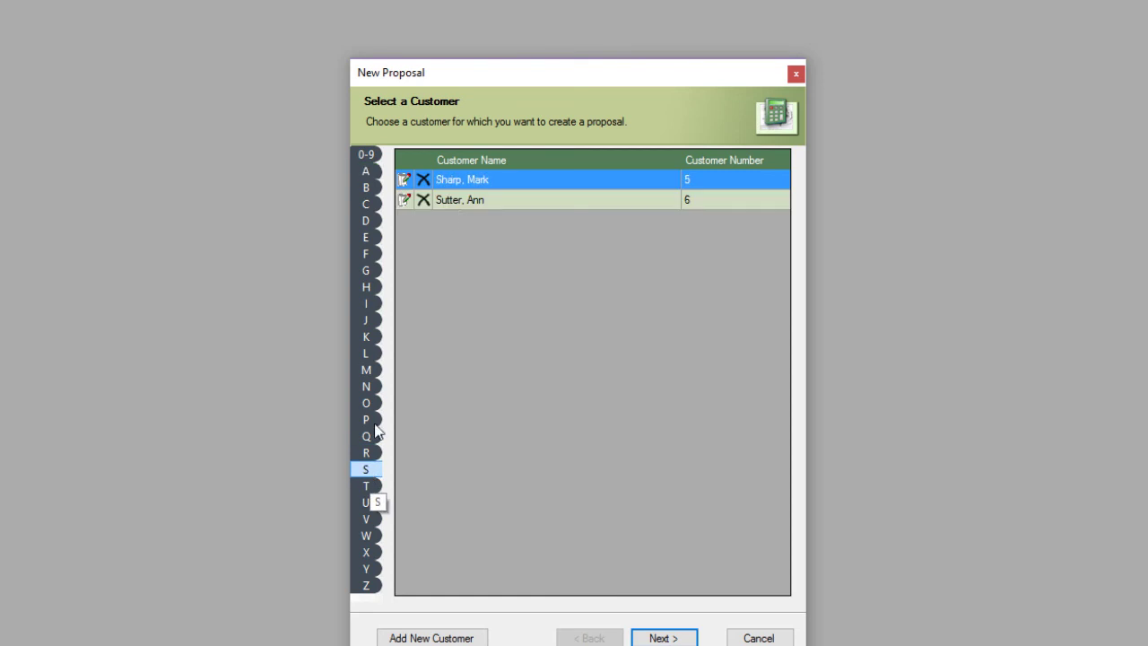
{"action": "left_click", "coordinate": [462, 200]}
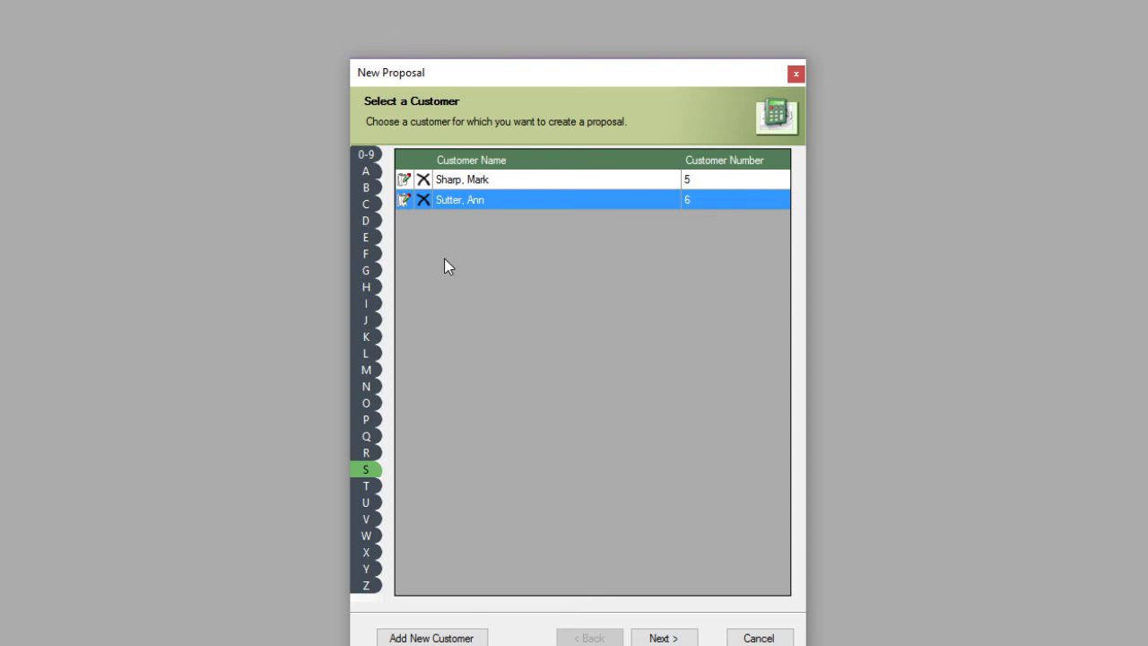
{"action": "left_click", "coordinate": [422, 638]}
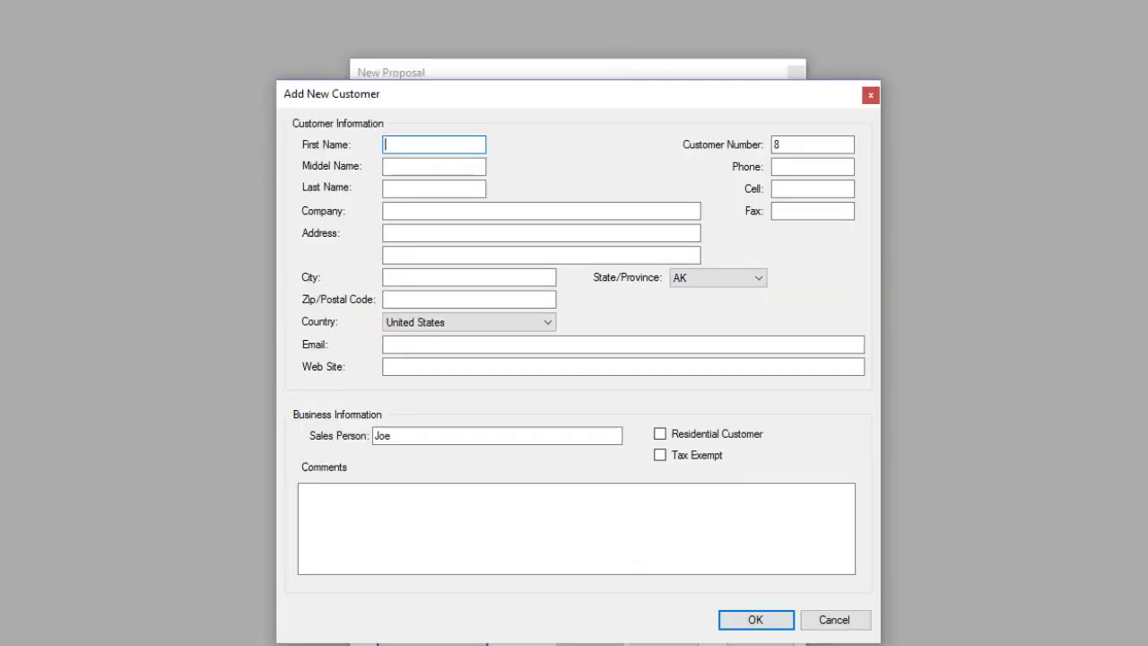
{"action": "left_click", "coordinate": [833, 620]}
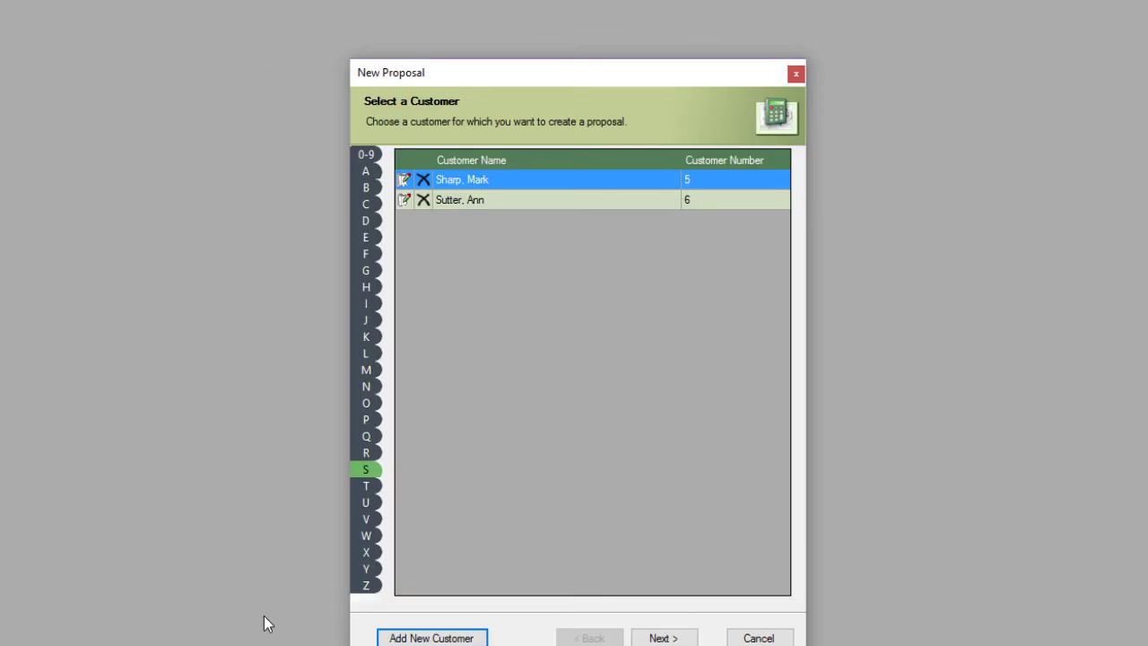
{"action": "left_click", "coordinate": [459, 199]}
{"action": "left_click", "coordinate": [664, 638]}
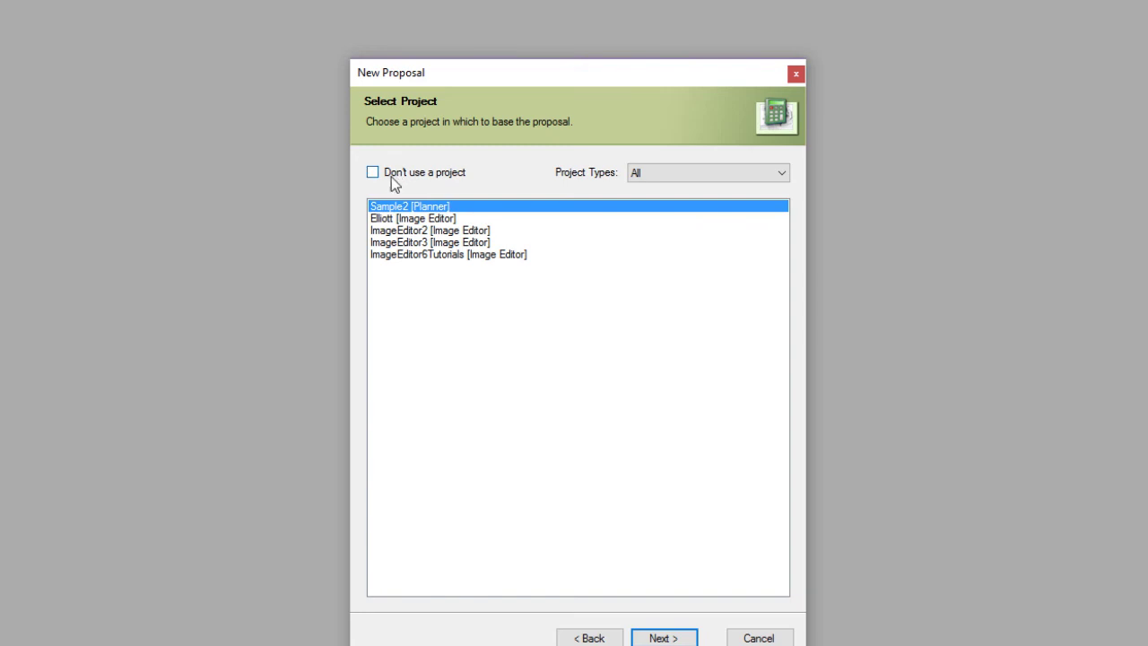
Base the proposal on the ImageEditor3 project and accept the prefilled company, name, number and version.
{"action": "left_click", "coordinate": [409, 243]}
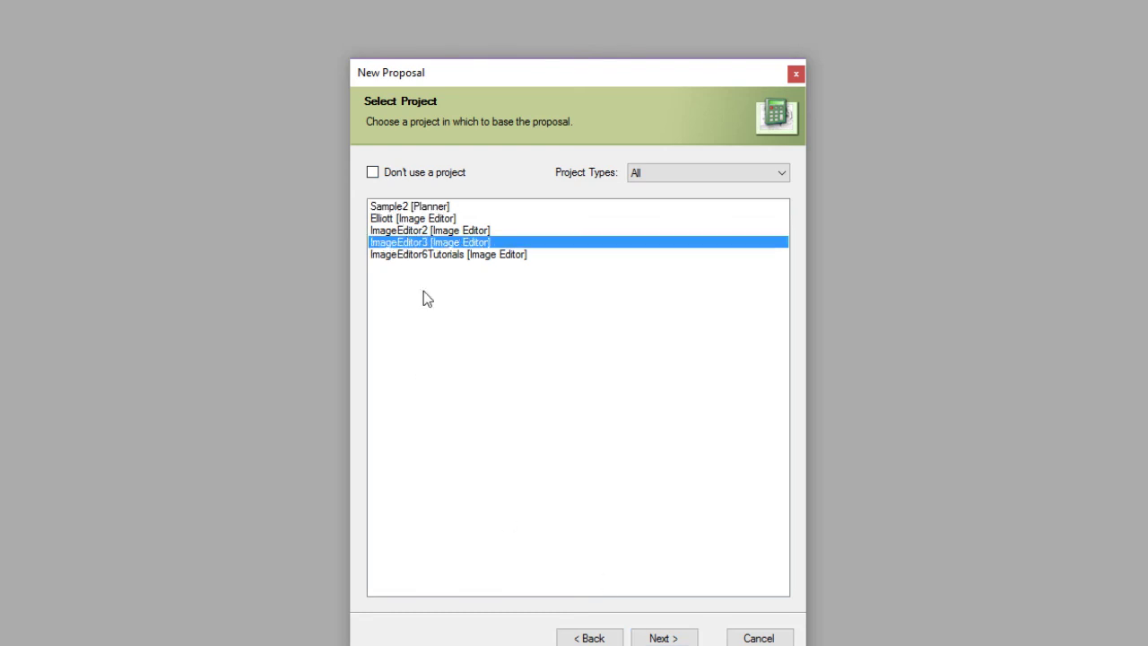
{"action": "left_click", "coordinate": [664, 637]}
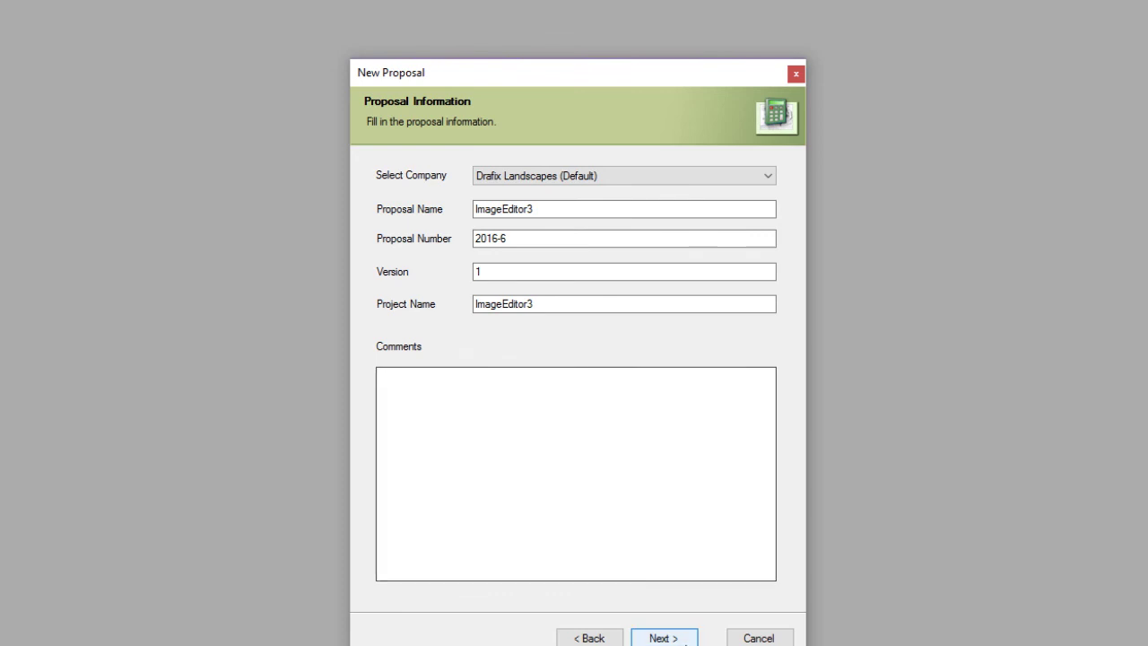
{"action": "left_click", "coordinate": [662, 638]}
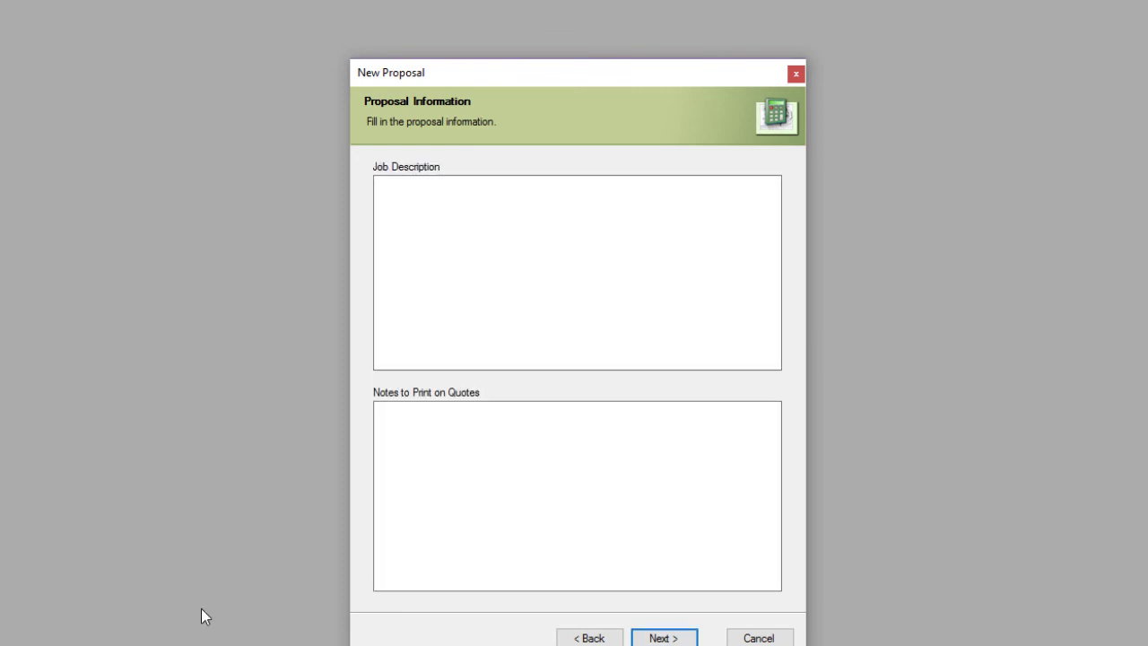
Leave the job description and quote notes blank, accept the Standard template details, and finish the proposal with all layers included.
{"action": "left_click", "coordinate": [384, 226]}
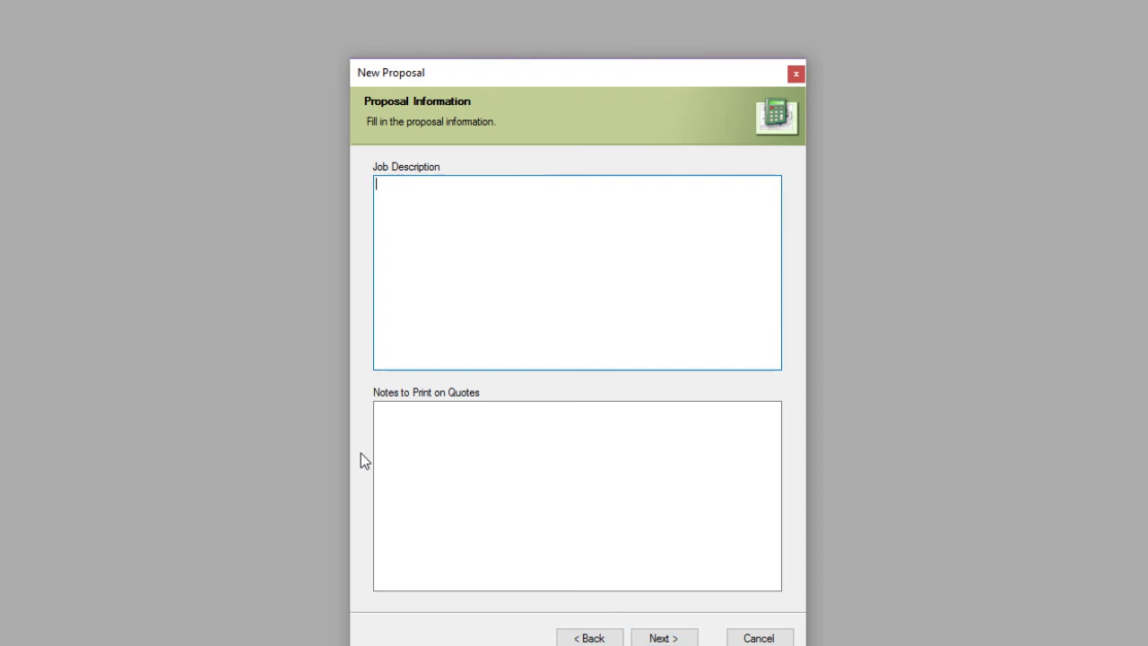
{"action": "left_click", "coordinate": [427, 431]}
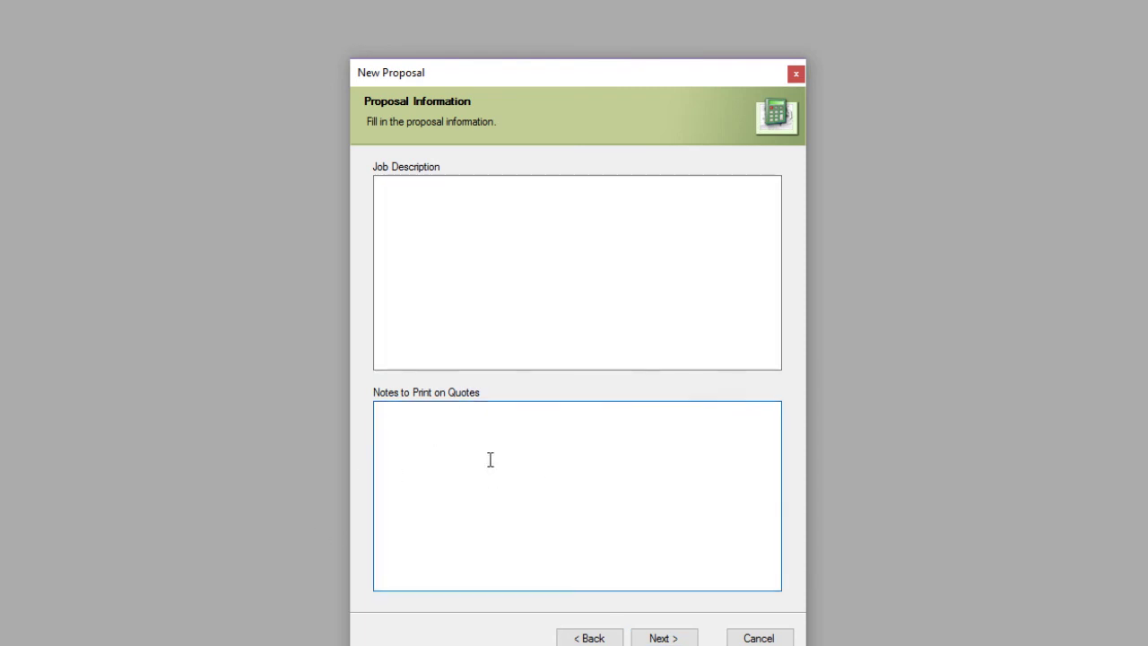
{"action": "left_click", "coordinate": [677, 639]}
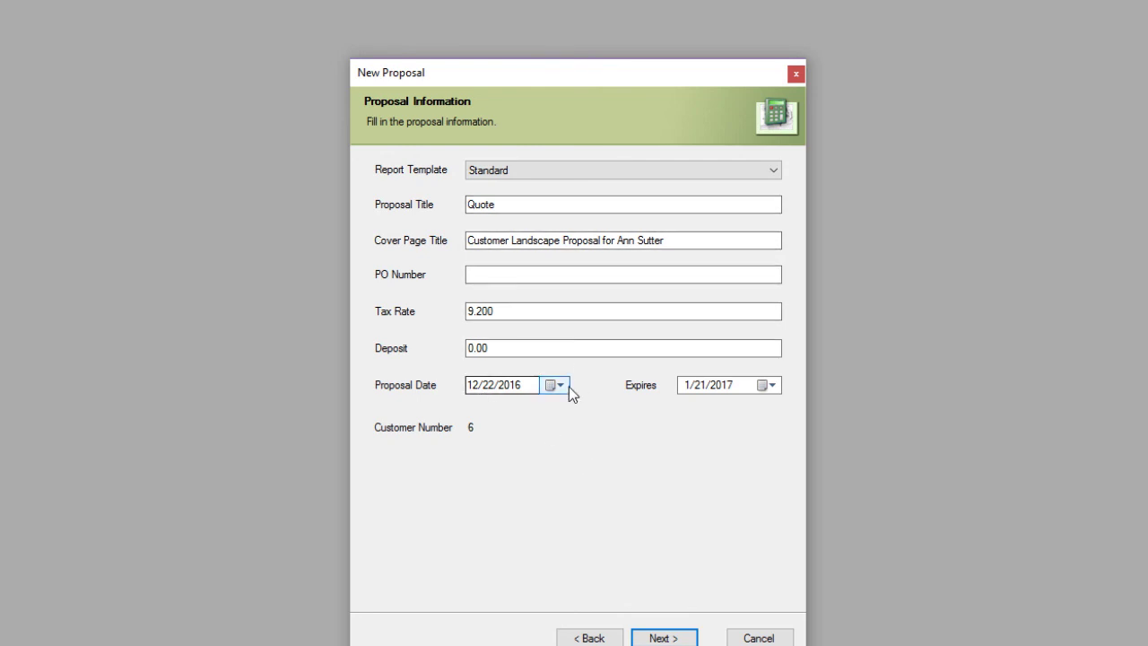
{"action": "left_click", "coordinate": [659, 638]}
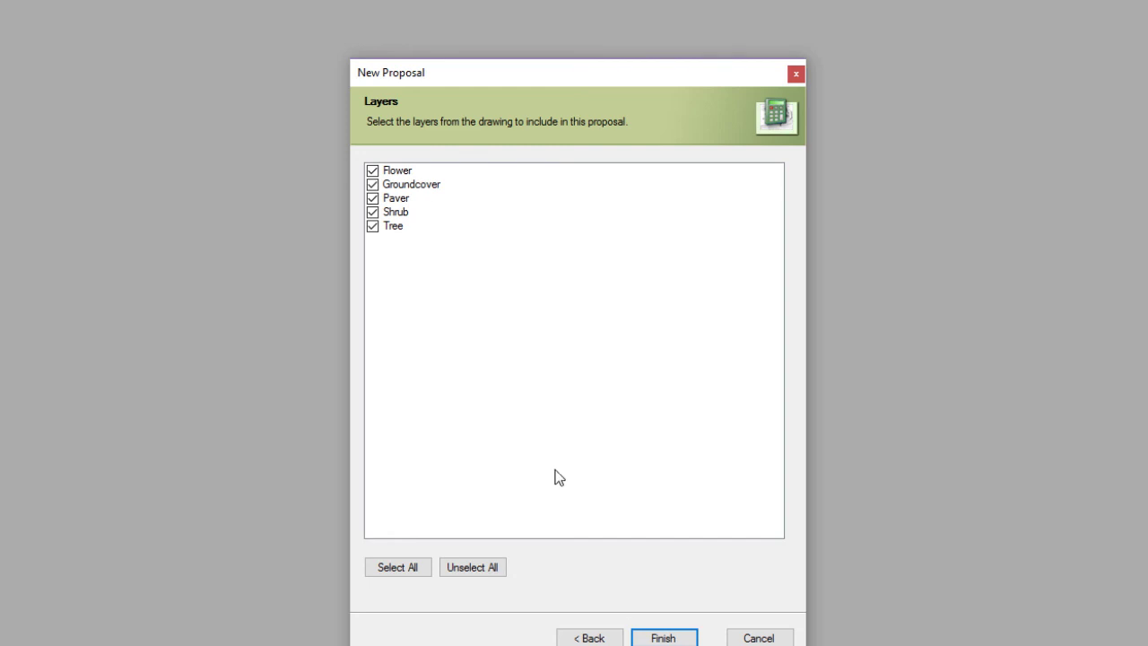
{"action": "left_click", "coordinate": [662, 639]}
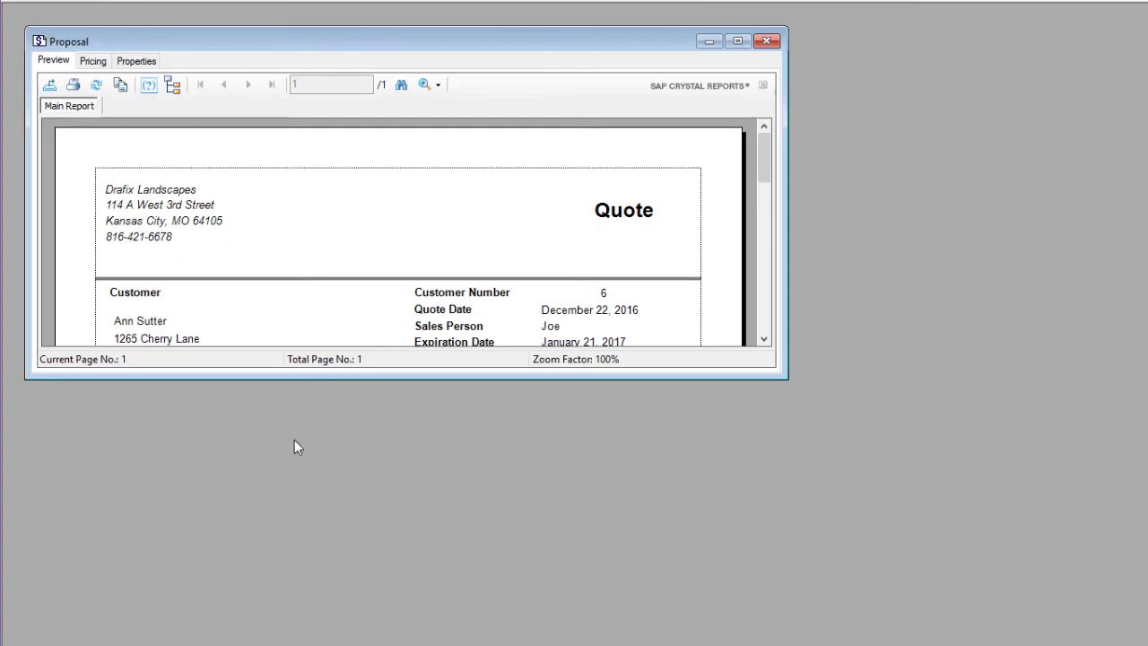
Maximize the proposal window and examine the quantities and unit prices of the quoted items.
{"action": "double_click", "coordinate": [370, 40]}
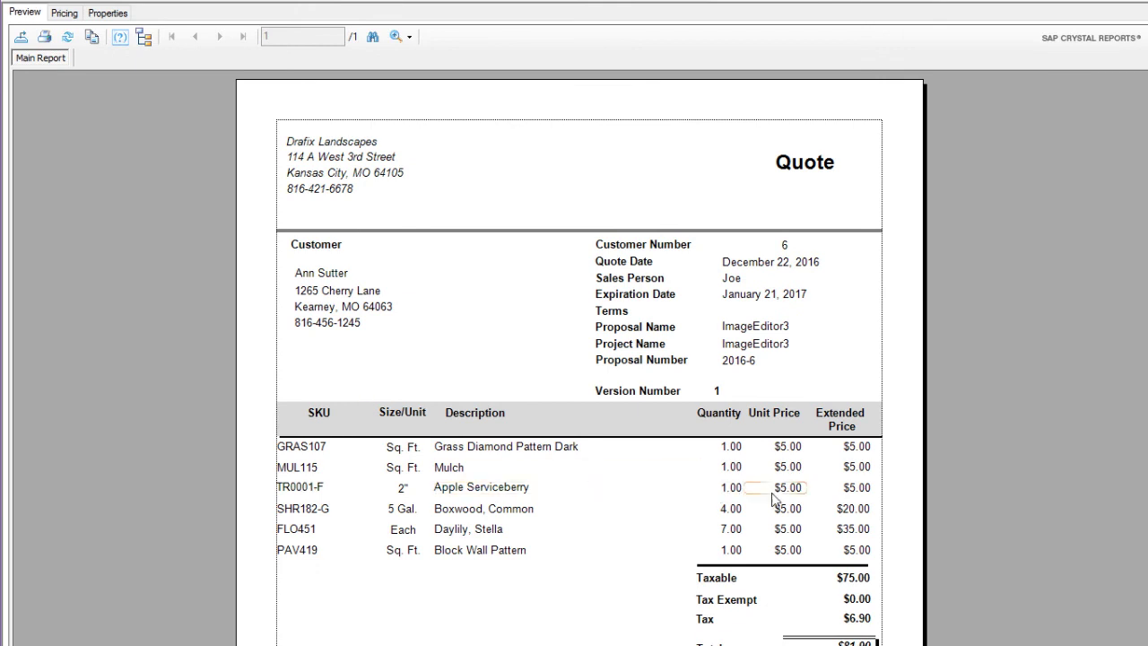
{"action": "left_click", "coordinate": [731, 490]}
{"action": "left_click", "coordinate": [787, 494]}
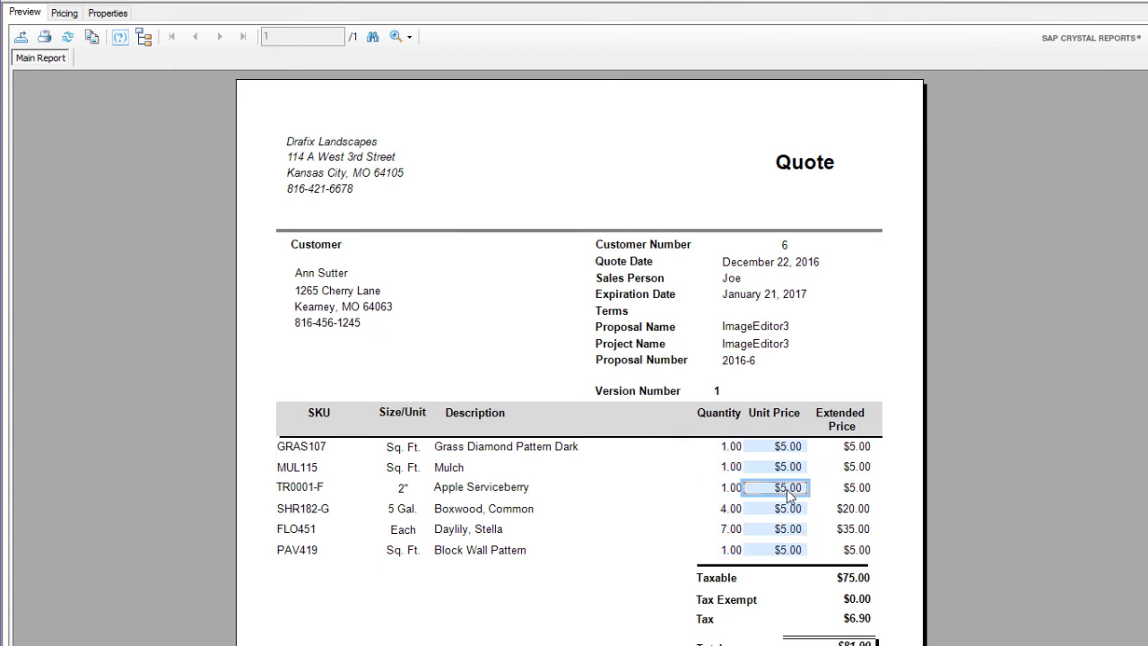
{"action": "left_click", "coordinate": [786, 513]}
{"action": "left_click", "coordinate": [792, 534]}
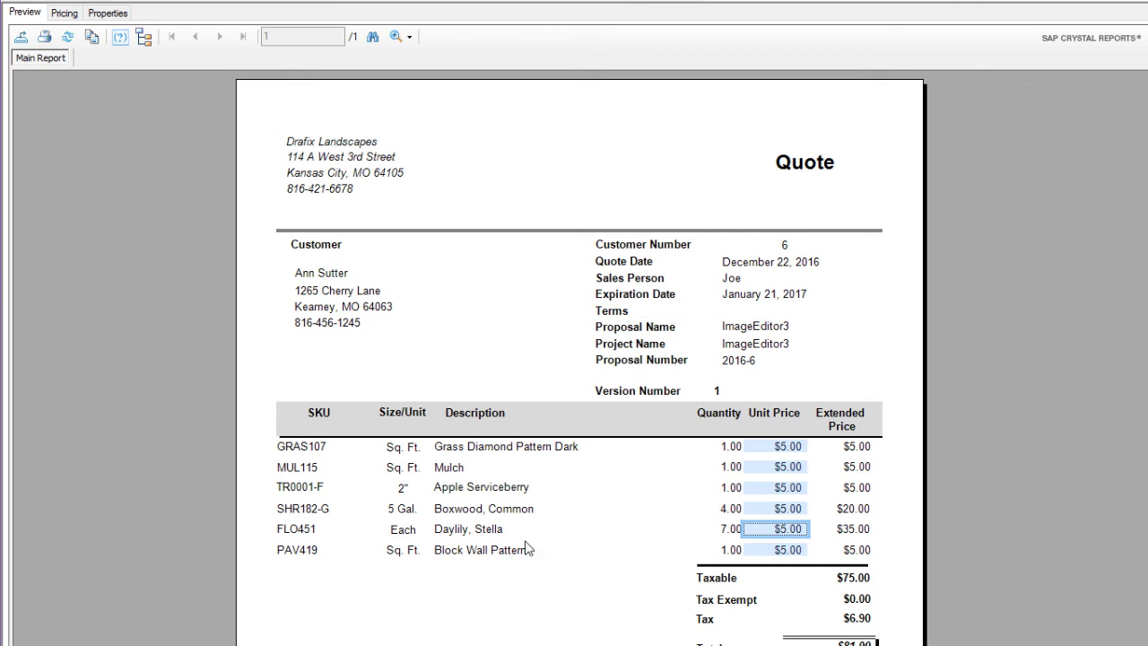
Set the Mulch item's quantity to 3 in the proposal's pricing table.
{"action": "left_click", "coordinate": [65, 13]}
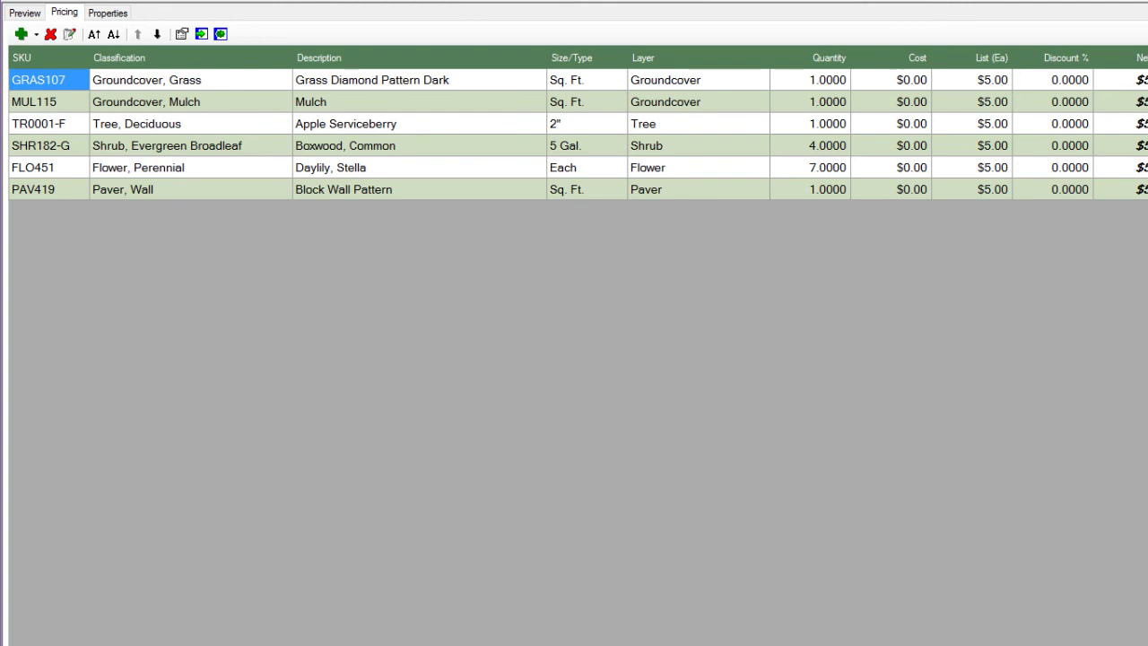
{"action": "scroll", "coordinate": [577, 345], "scroll_direction": "right", "scroll_amount": 5}
{"action": "scroll", "coordinate": [694, 425], "scroll_direction": "right", "scroll_amount": 2}
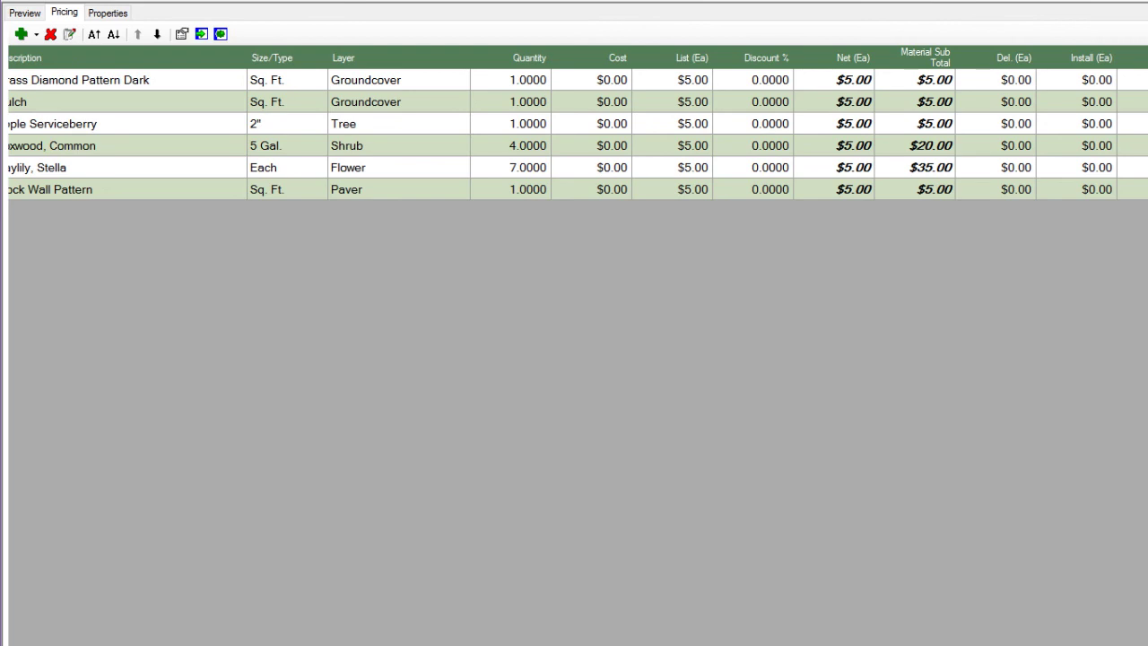
{"action": "scroll", "coordinate": [349, 318], "scroll_direction": "left", "scroll_amount": 7}
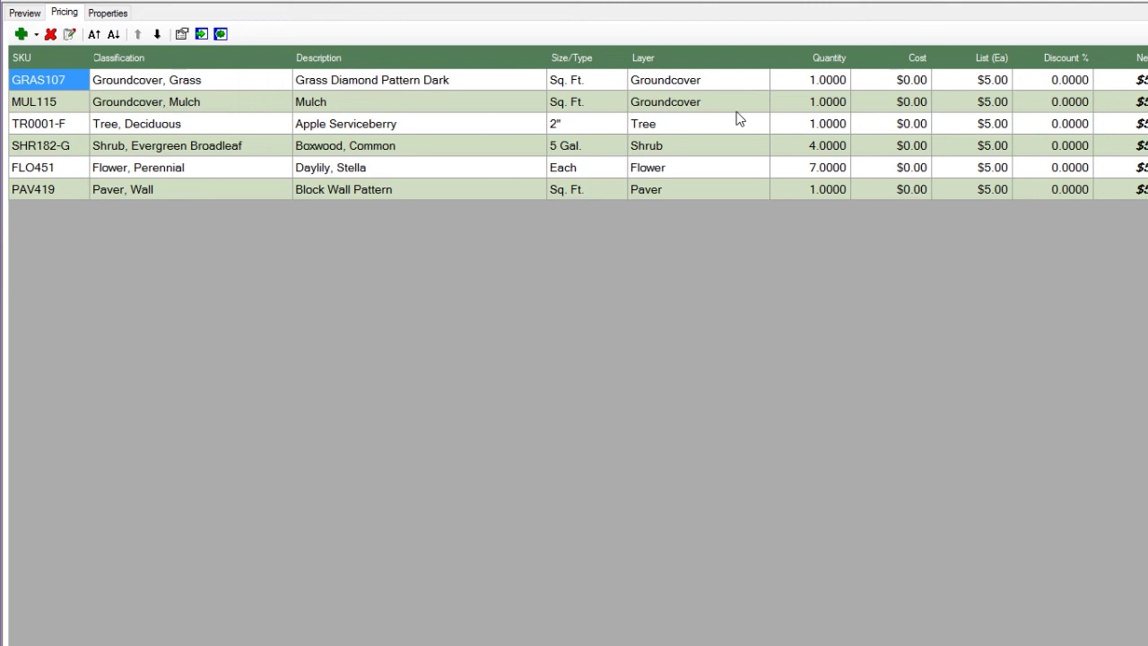
{"action": "left_click", "coordinate": [832, 103]}
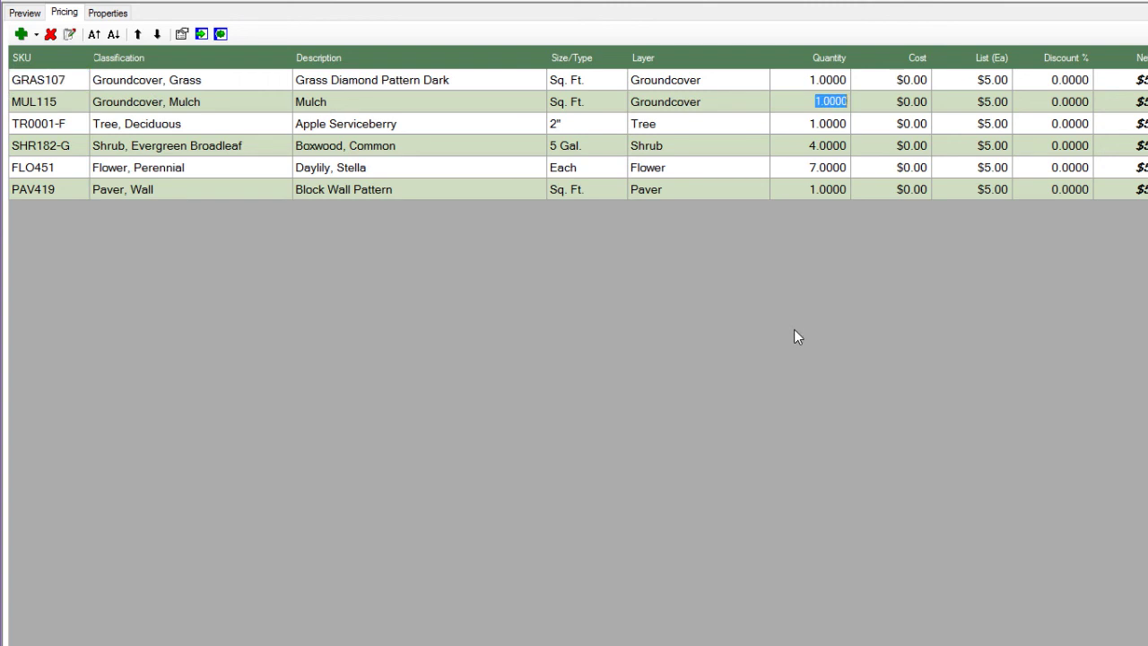
{"action": "type", "text": "3"}
Change the Mulch item's size/type to Cu. Yd. and set its list price to $45.
{"action": "left_click", "coordinate": [578, 101]}
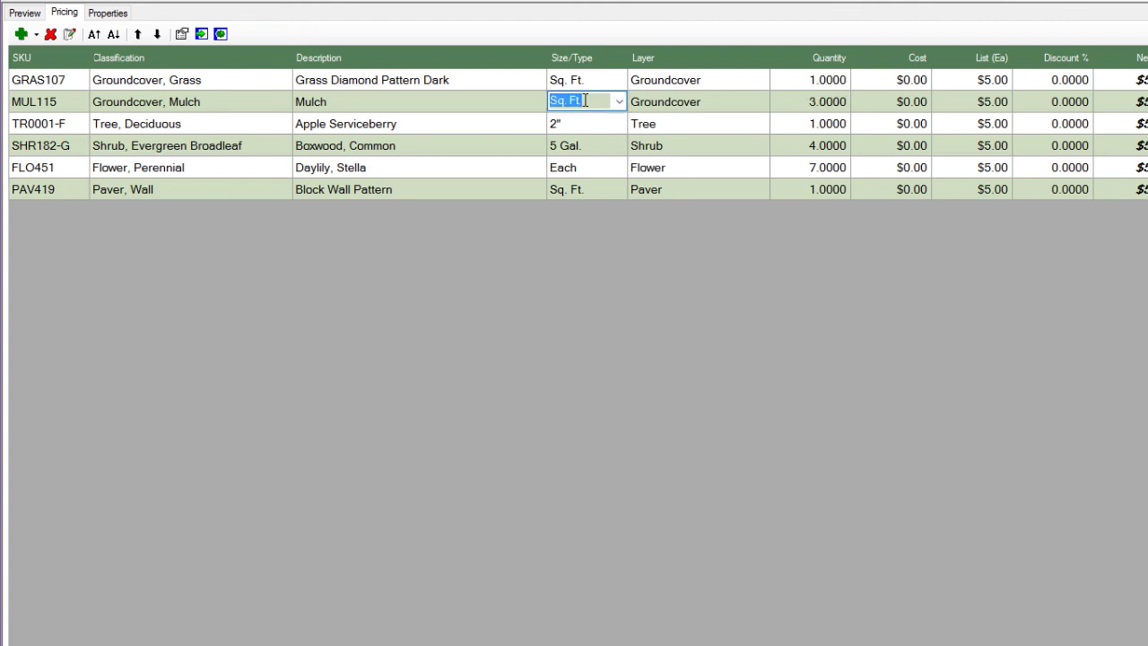
{"action": "left_click", "coordinate": [618, 101]}
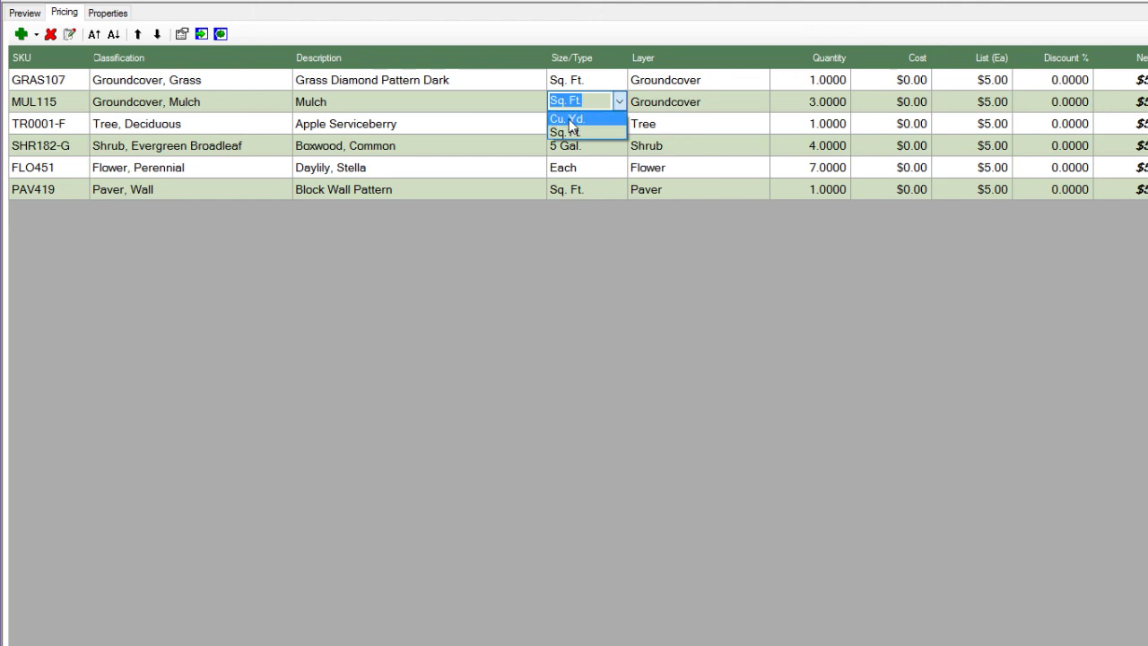
{"action": "left_click", "coordinate": [569, 120]}
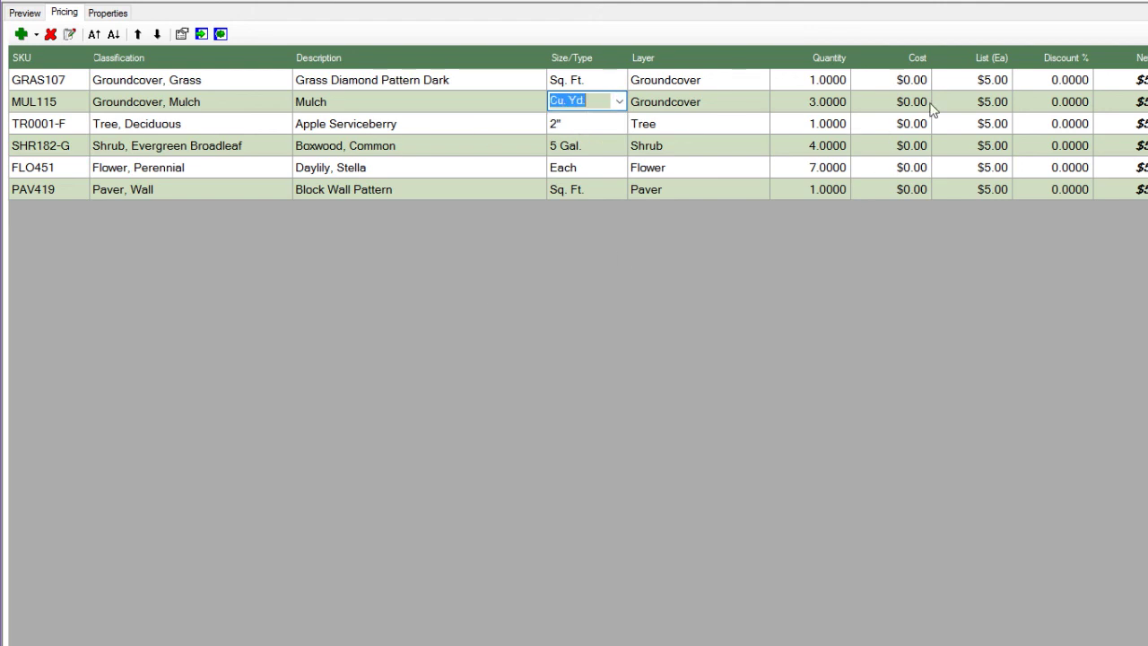
{"action": "left_click", "coordinate": [989, 106]}
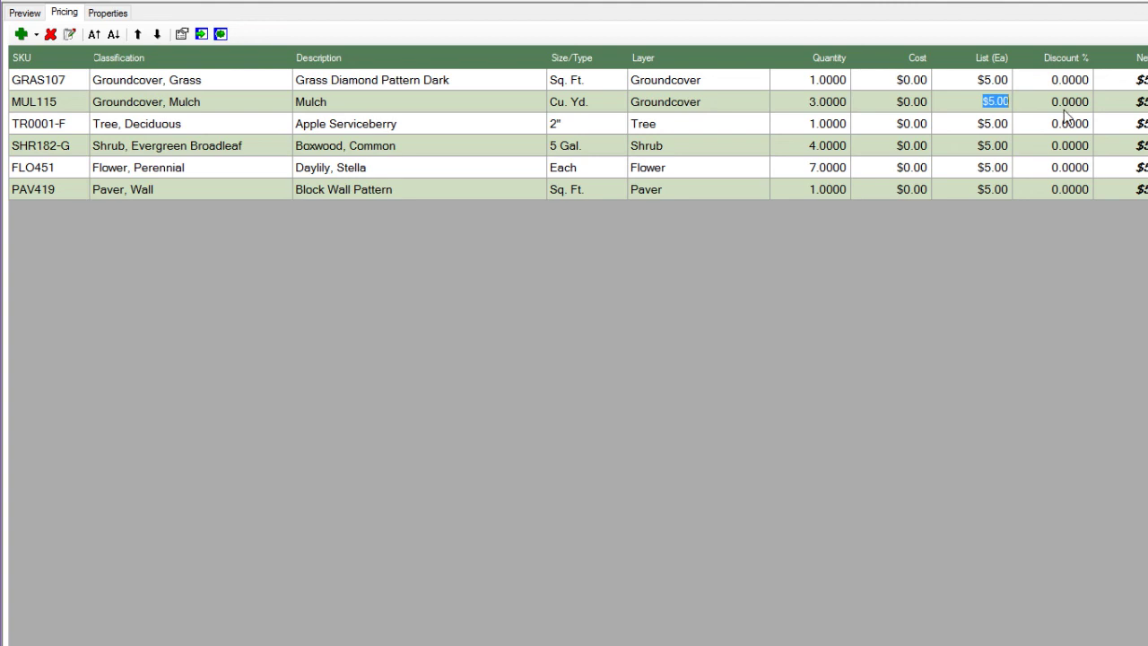
{"action": "type", "text": "45"}
{"action": "key", "text": "Return"}
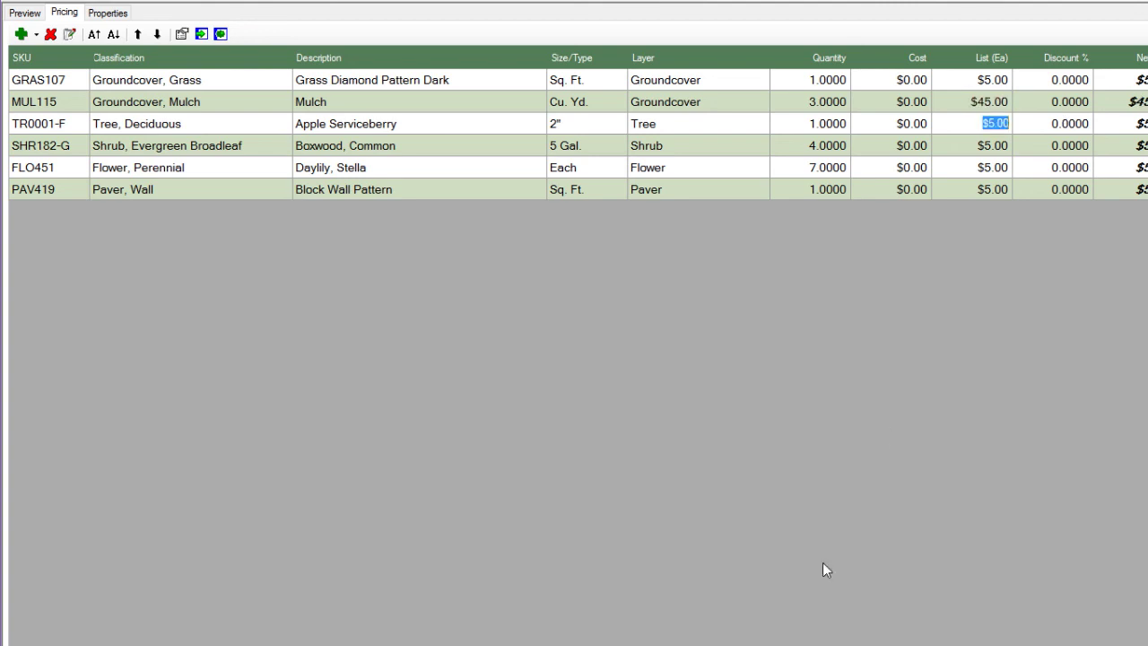
Review the pricing table's delivery, installation, labor, rate, subtotal and list-inclusion columns.
{"action": "scroll", "coordinate": [578, 123], "scroll_direction": "right", "scroll_amount": 10}
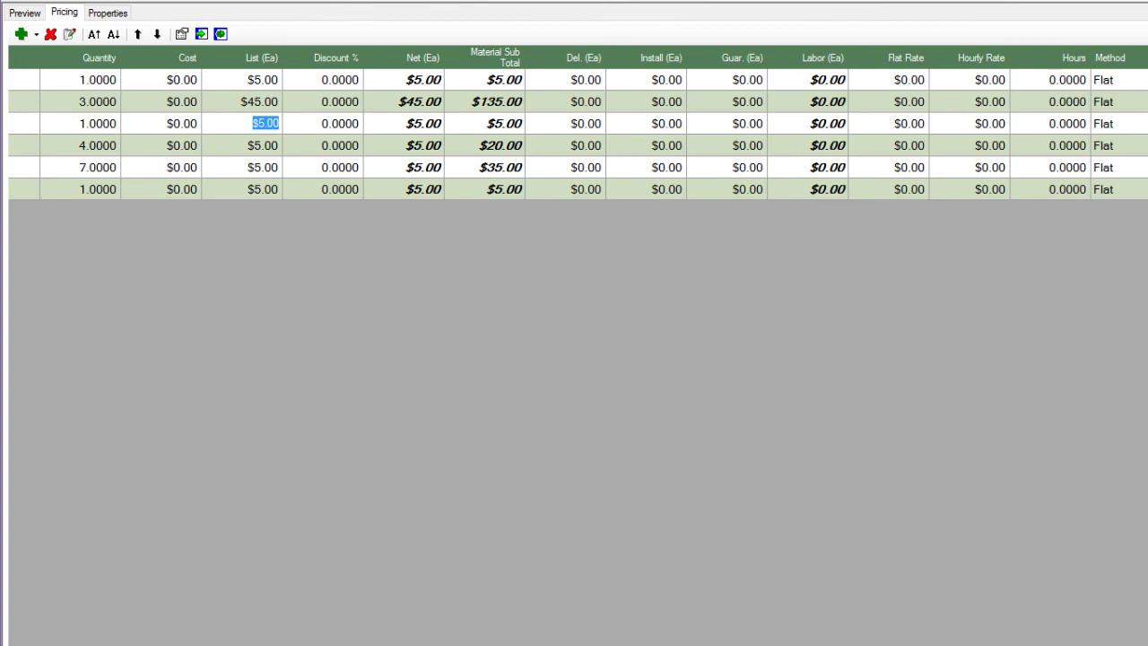
{"action": "scroll", "coordinate": [574, 123], "scroll_direction": "right", "scroll_amount": 2}
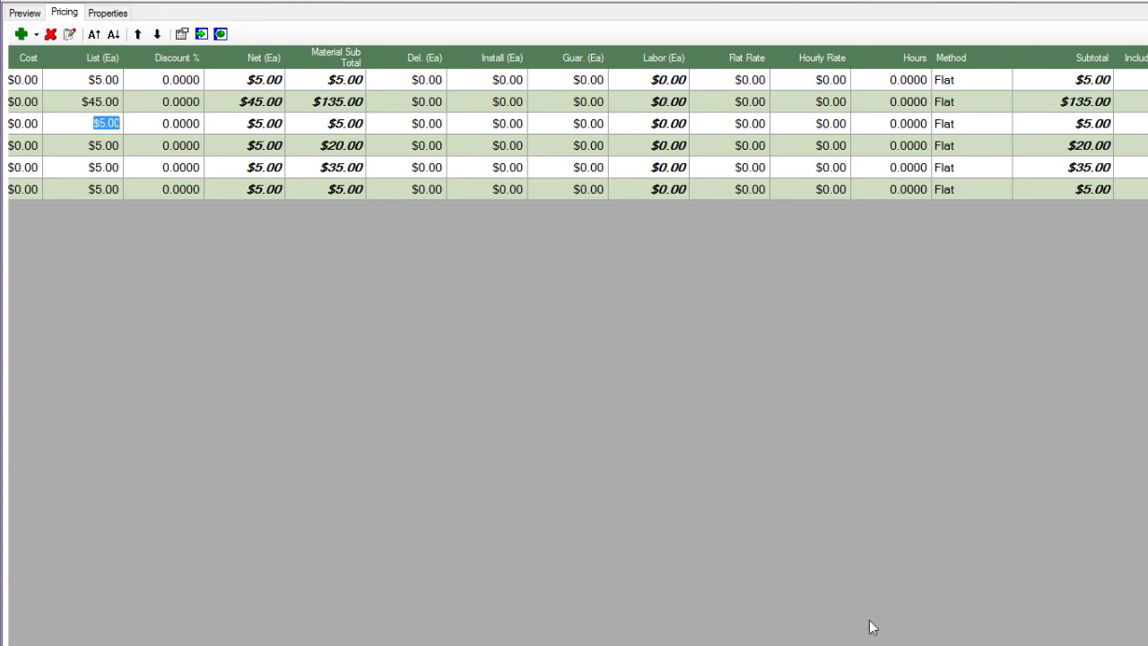
{"action": "scroll", "coordinate": [574, 134], "scroll_direction": "right", "scroll_amount": 3}
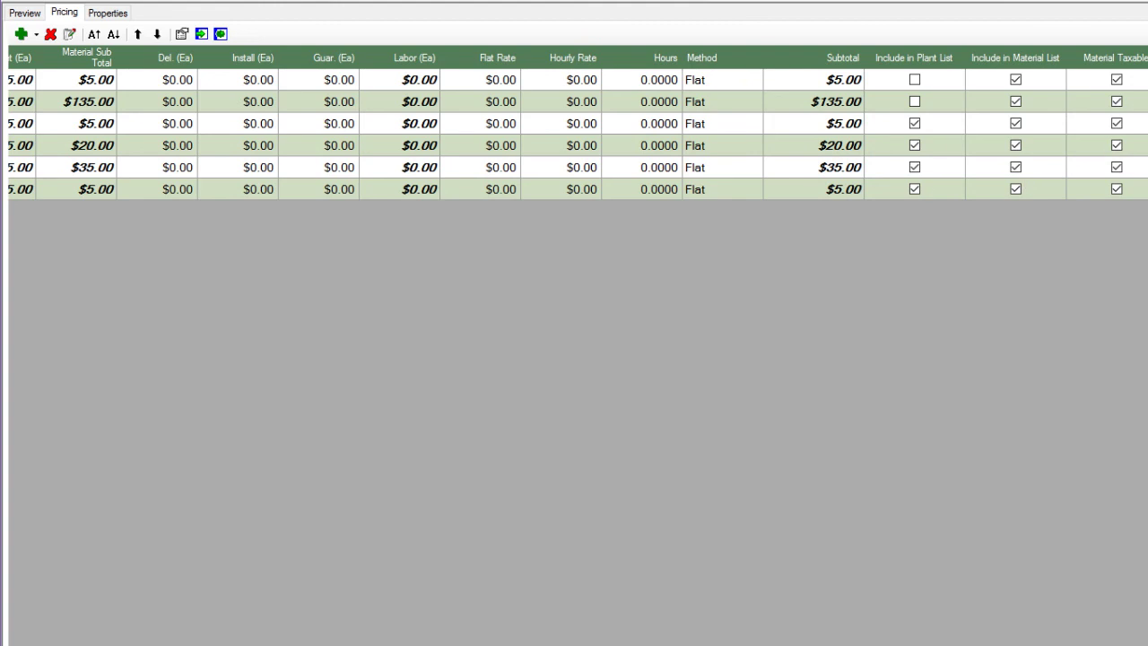
{"action": "scroll", "coordinate": [574, 134], "scroll_direction": "left", "scroll_amount": 13}
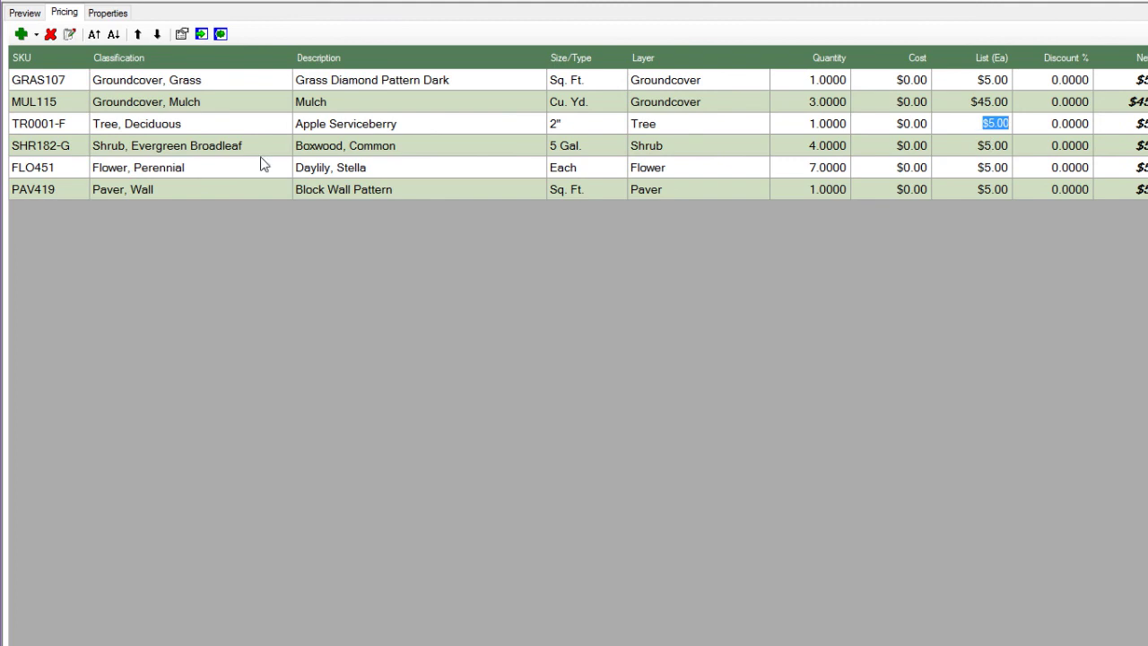
Check the Mulch line's quantity, unit price and size/unit in the quote preview.
{"action": "left_click", "coordinate": [25, 13]}
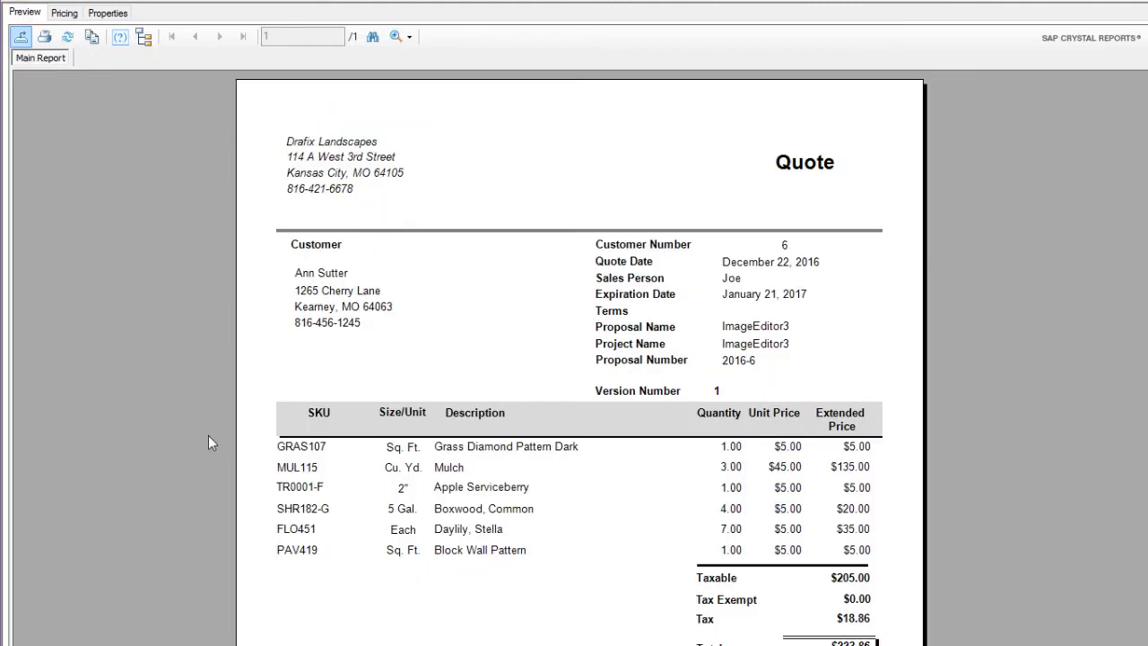
{"action": "left_click", "coordinate": [776, 472]}
{"action": "left_click", "coordinate": [729, 472]}
{"action": "left_click", "coordinate": [777, 478]}
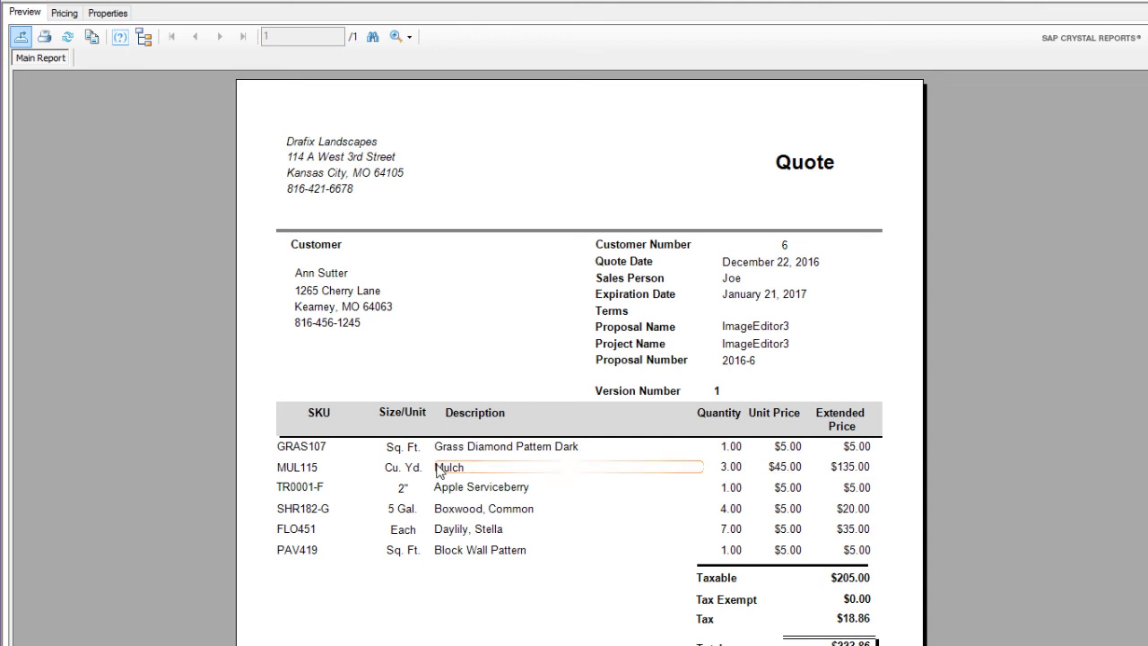
{"action": "left_click", "coordinate": [410, 473]}
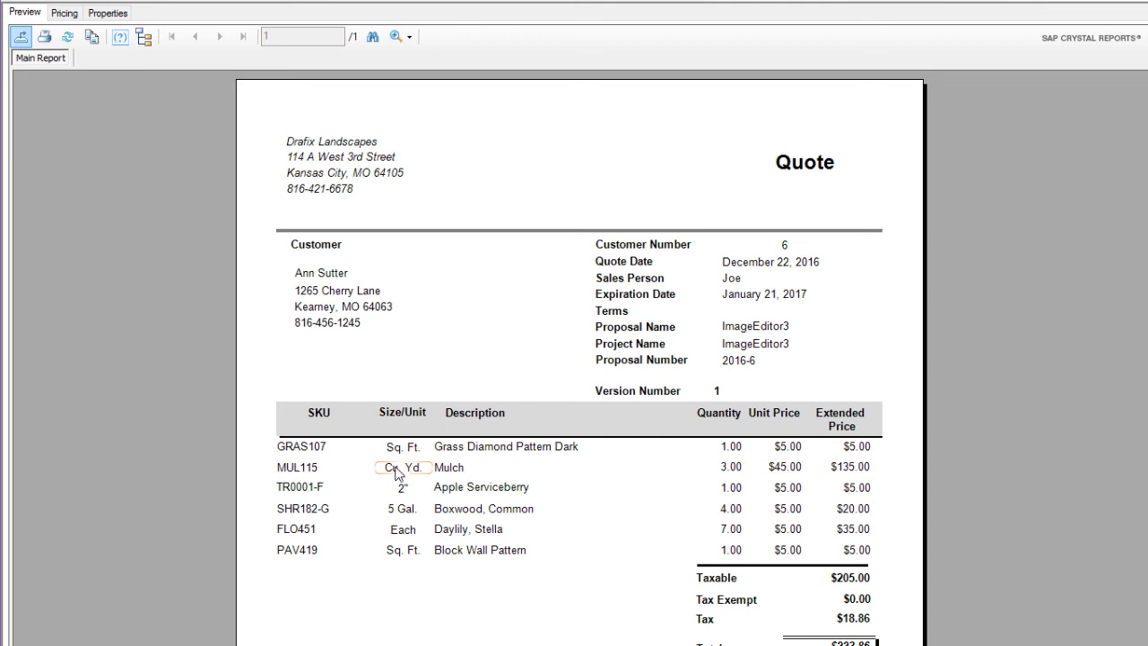
Start a new item in the proposal's pricing table with the description Labor.
{"action": "left_click", "coordinate": [749, 644]}
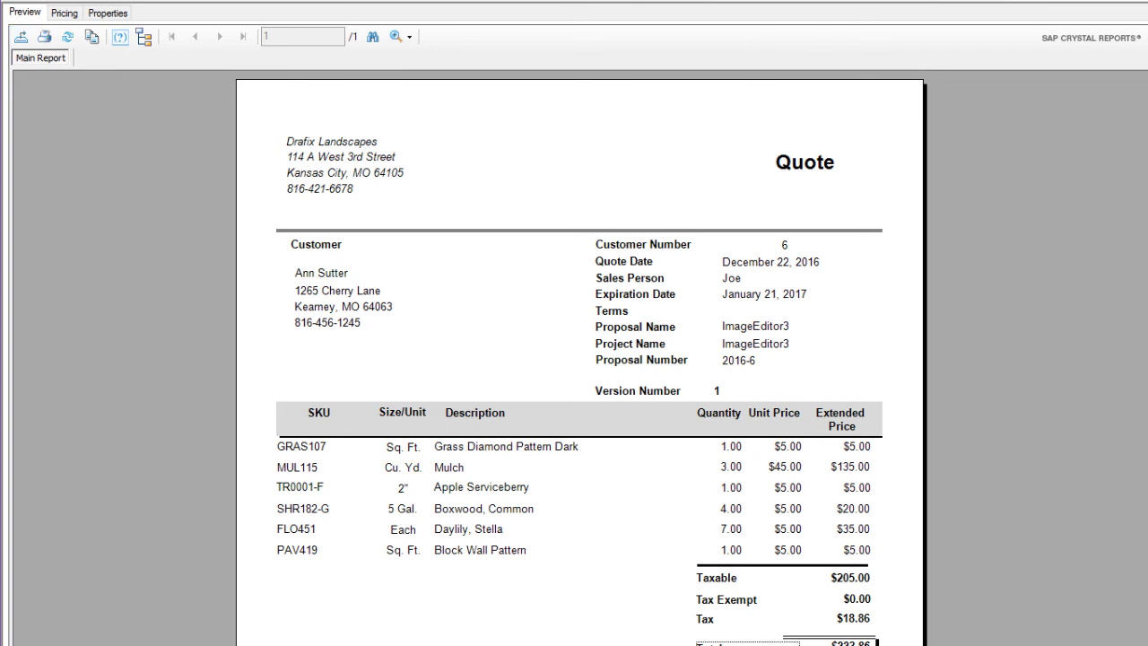
{"action": "left_click", "coordinate": [65, 13]}
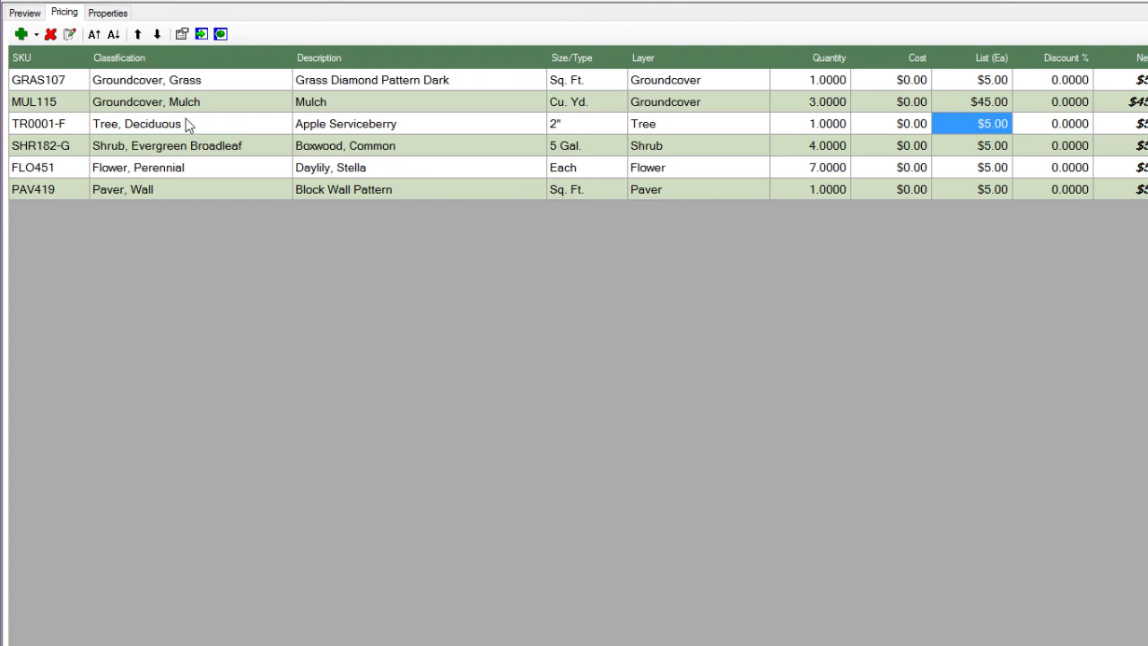
{"action": "left_click", "coordinate": [37, 36]}
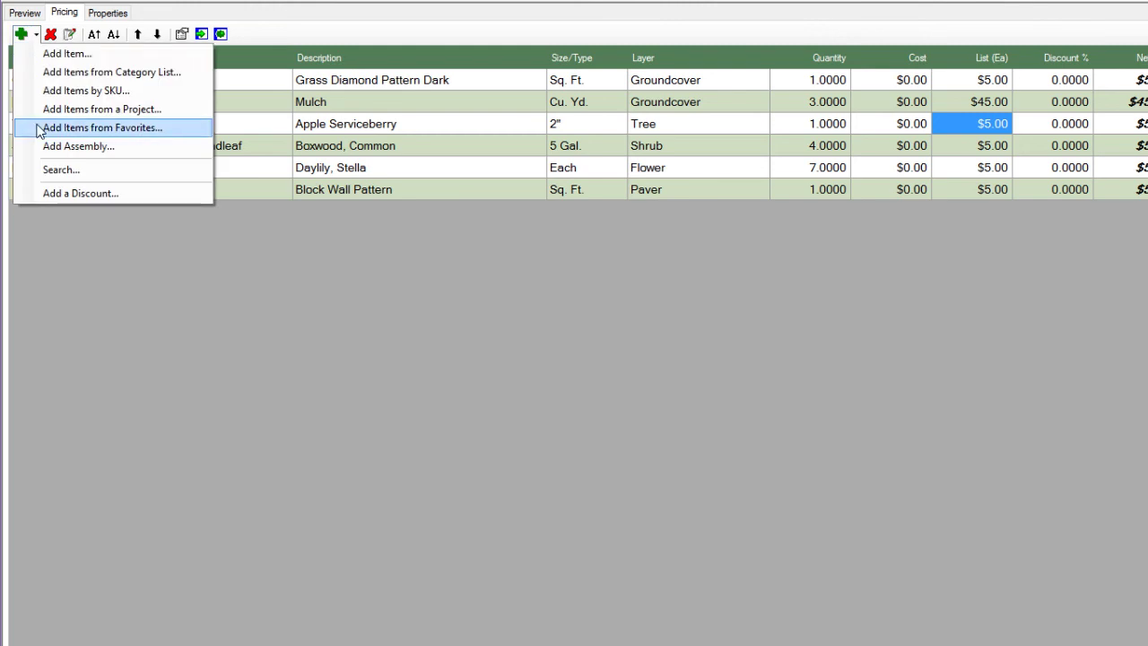
{"action": "left_click", "coordinate": [56, 56]}
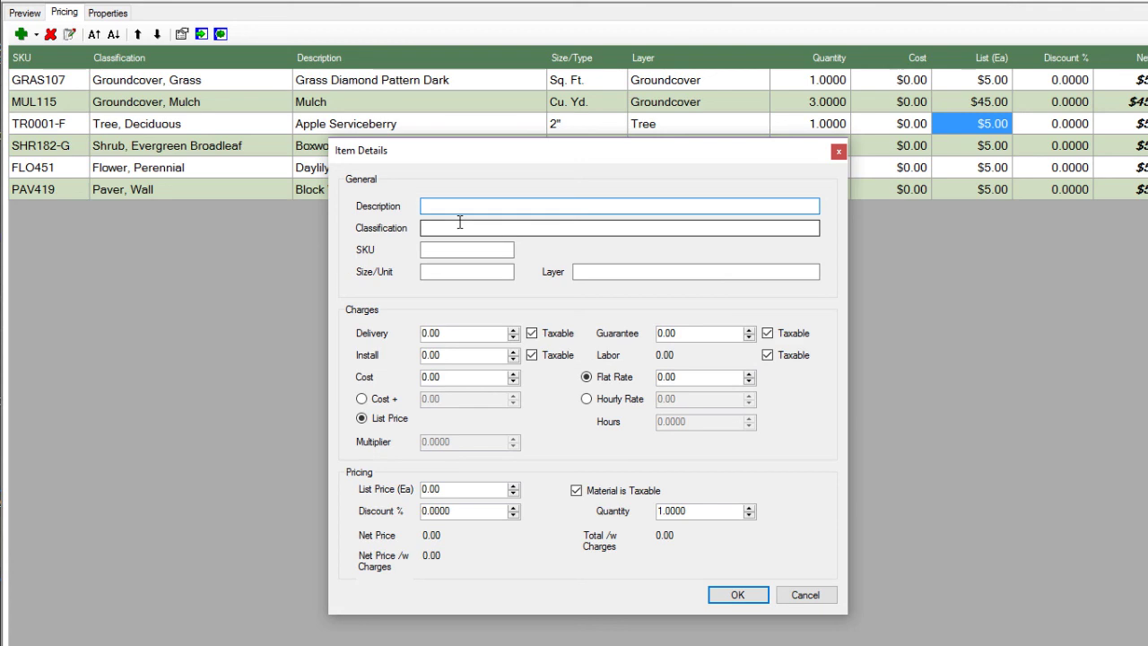
{"action": "type", "text": "Labor"}
{"action": "left_click", "coordinate": [489, 271]}
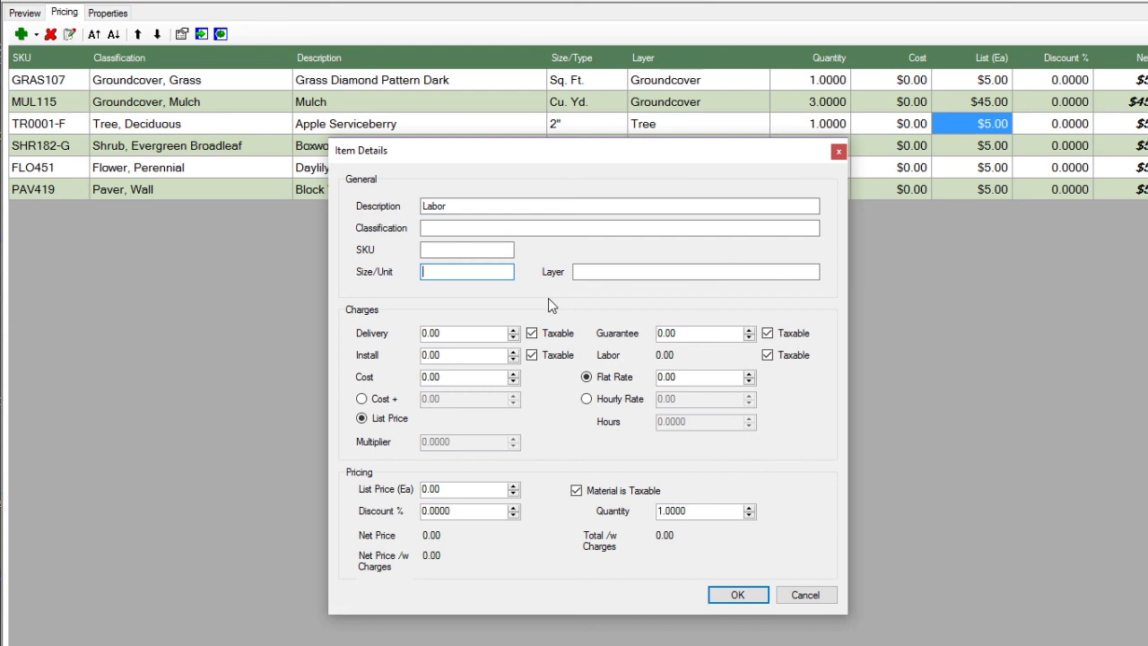
Add the Labor item with a list price of $800 and view its line in the quote preview.
{"action": "left_click", "coordinate": [452, 492]}
{"action": "type", "text": "500"}
{"action": "left_click", "coordinate": [462, 511]}
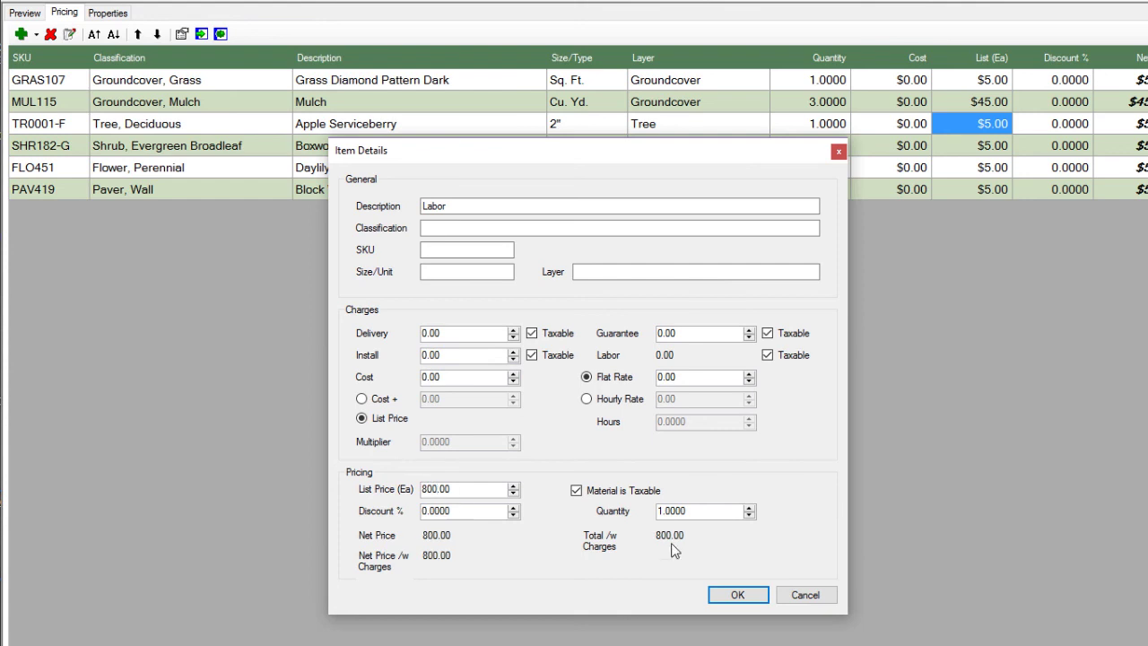
{"action": "left_click", "coordinate": [738, 595]}
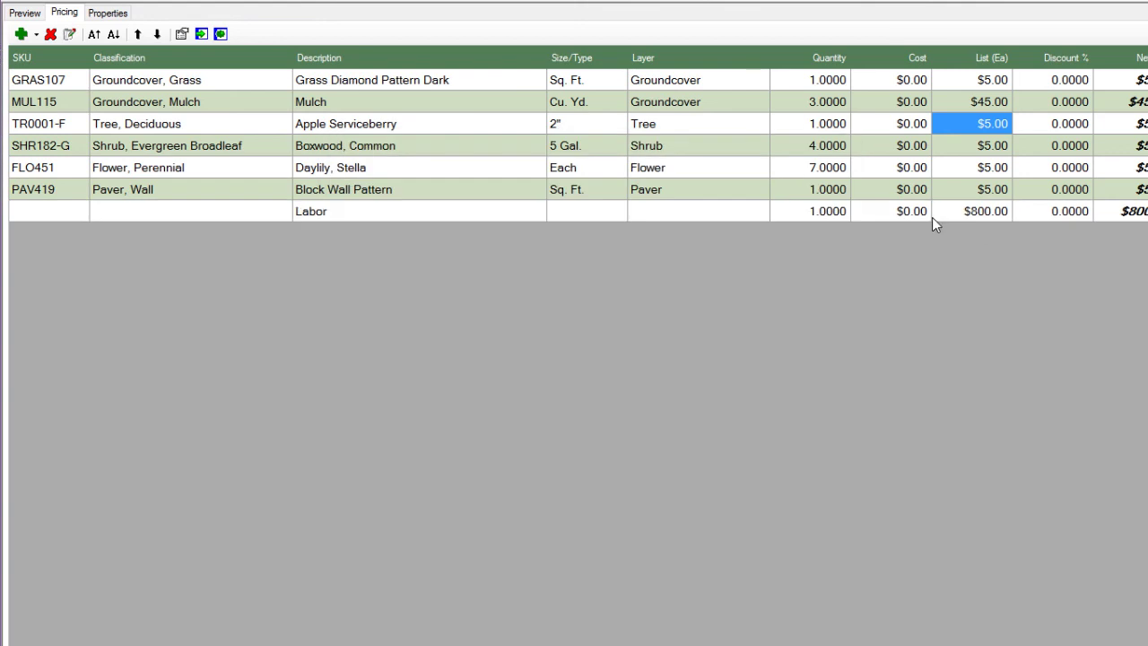
{"action": "left_click", "coordinate": [25, 14]}
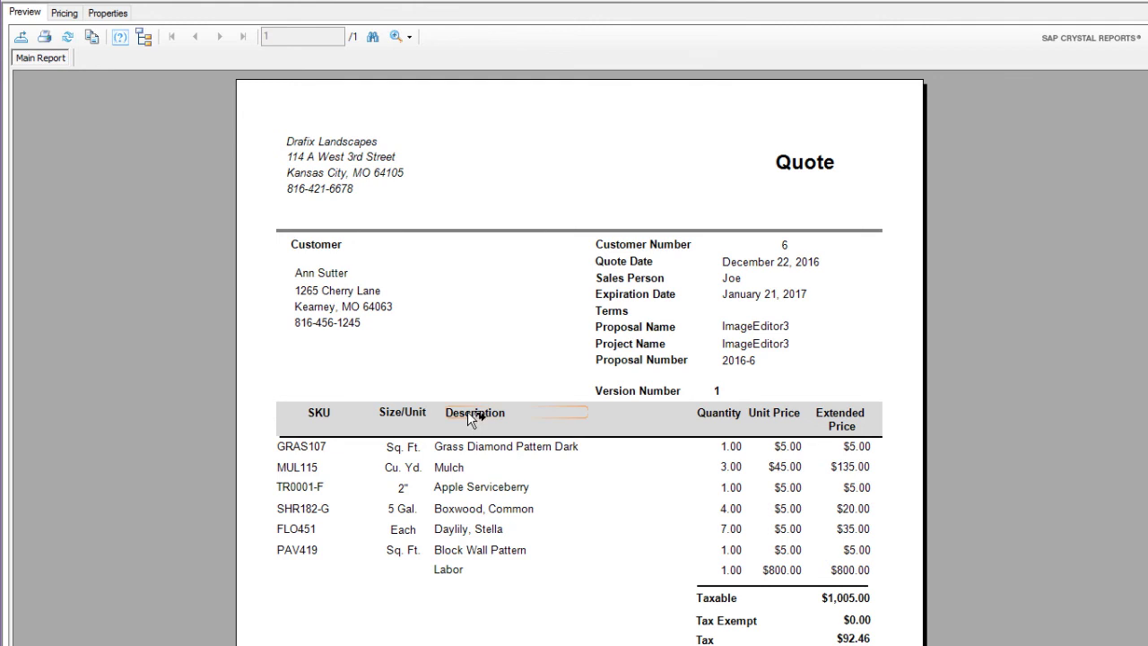
Open the Apple Serviceberry and Boxwood, Common descriptions for editing in the pricing table.
{"action": "left_click", "coordinate": [67, 13]}
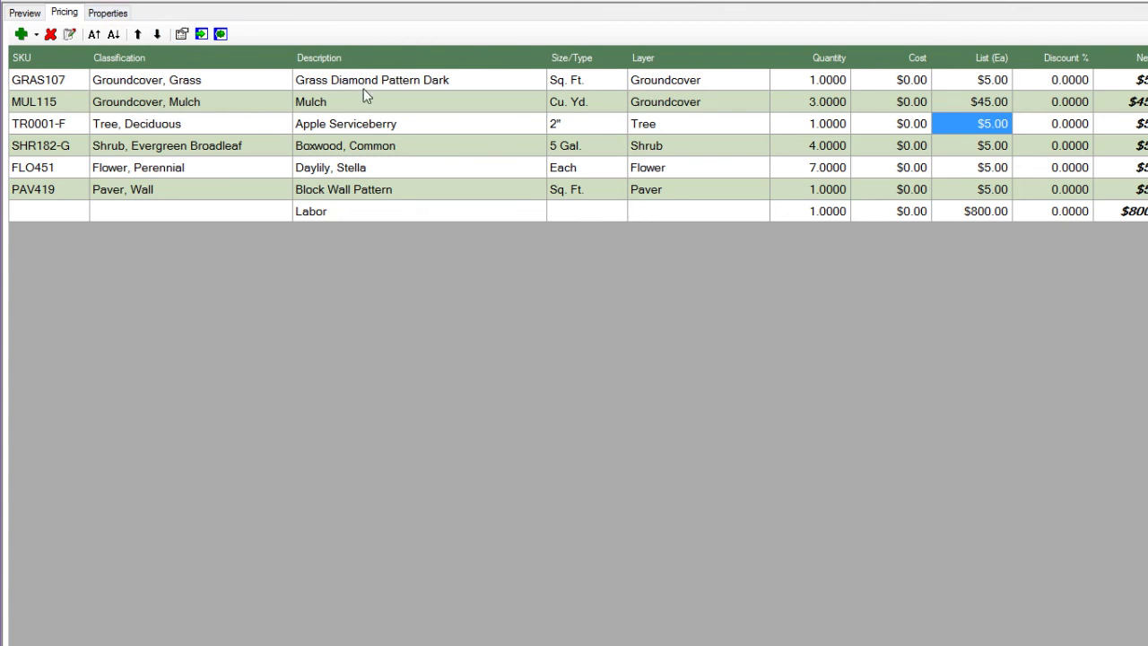
{"action": "left_click", "coordinate": [390, 130]}
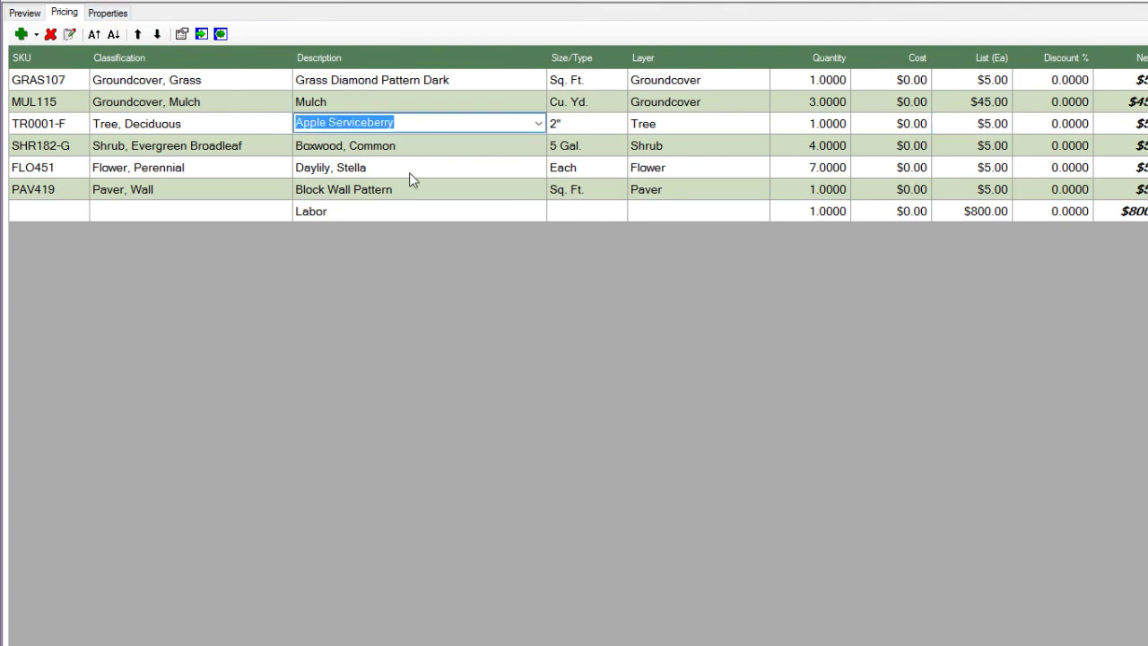
{"action": "left_click", "coordinate": [424, 145]}
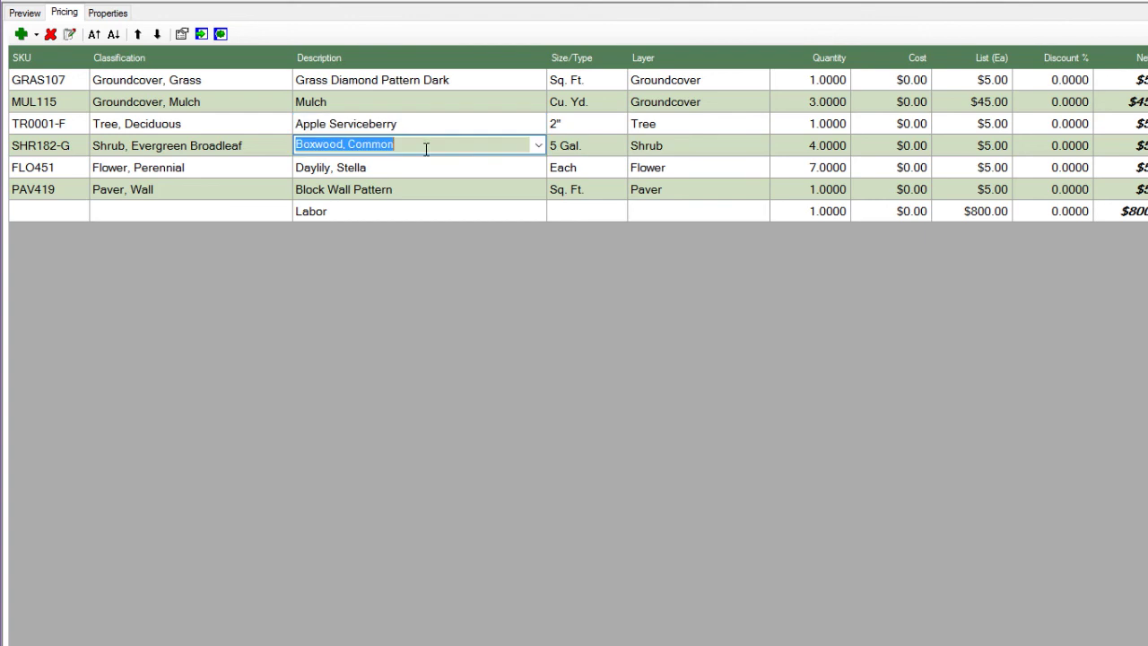
{"action": "left_click", "coordinate": [423, 145]}
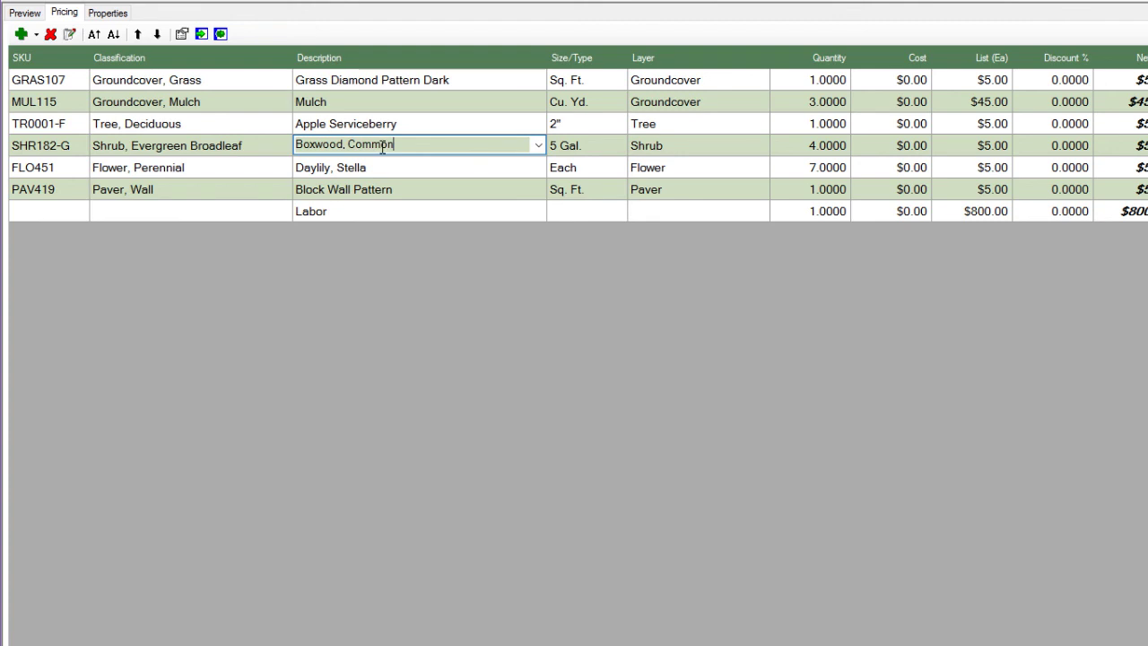
{"action": "key", "text": "ctrl+a"}
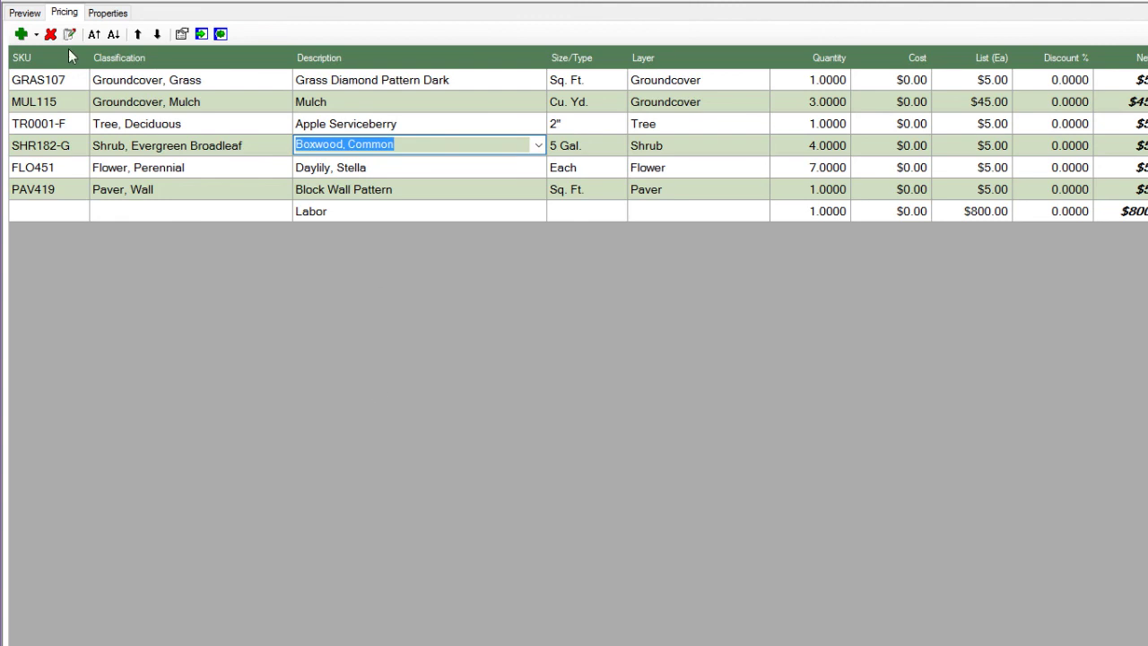
Set the quote's report template to Project Picture wo Individual Prices - Drafix Font in the proposal properties.
{"action": "left_click", "coordinate": [25, 14]}
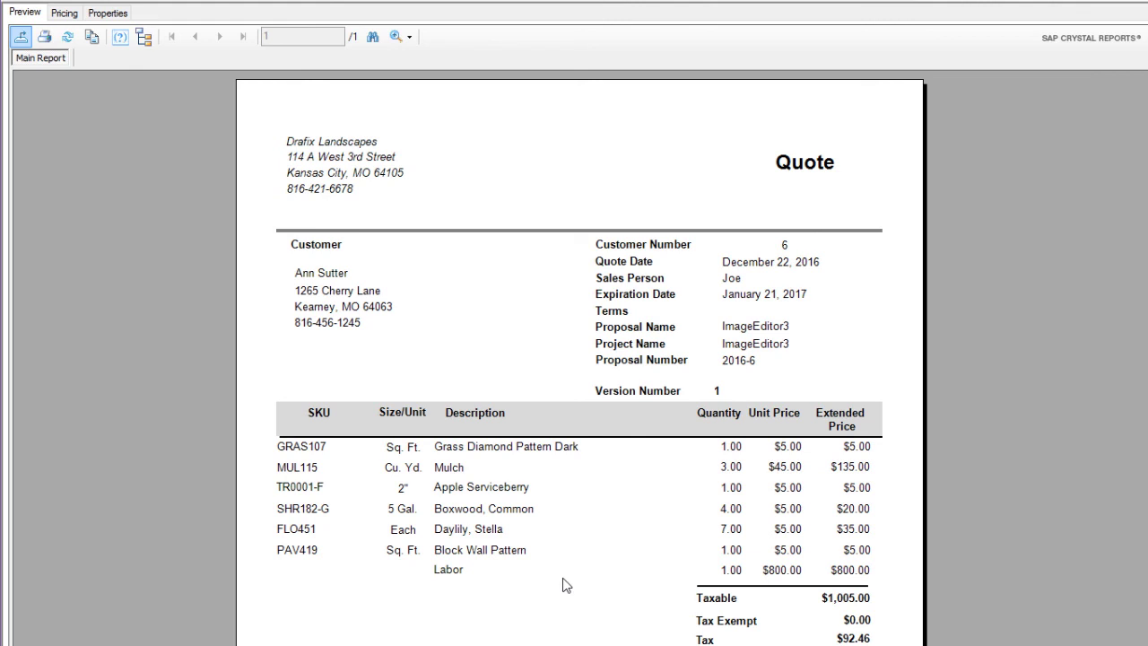
{"action": "left_click", "coordinate": [109, 14]}
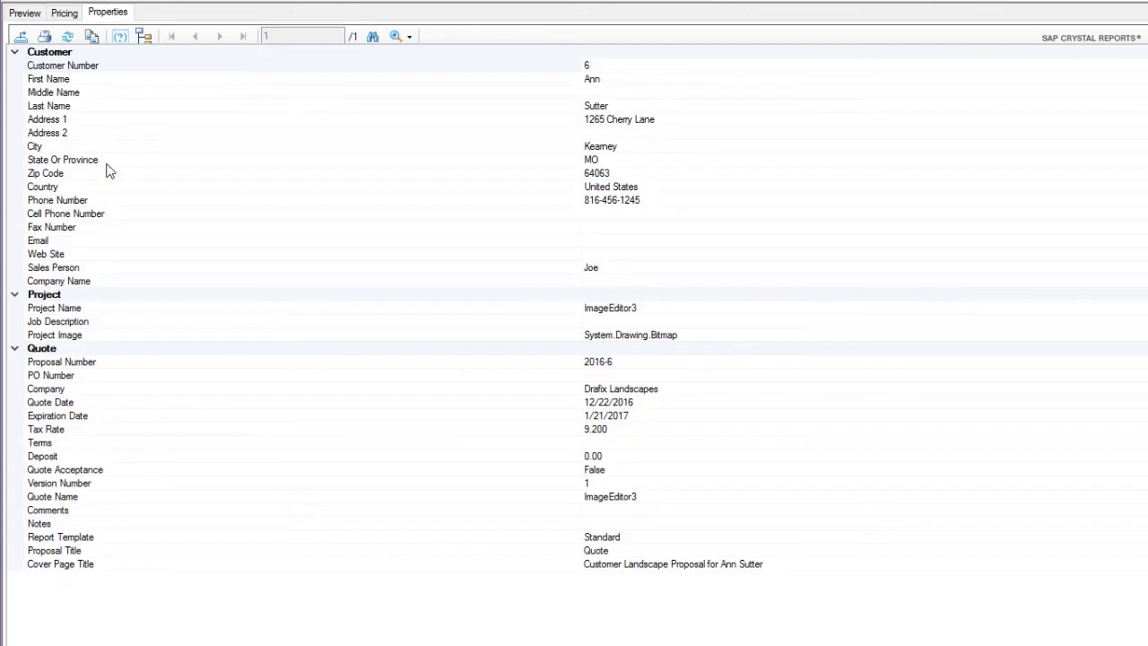
{"action": "left_click", "coordinate": [61, 540]}
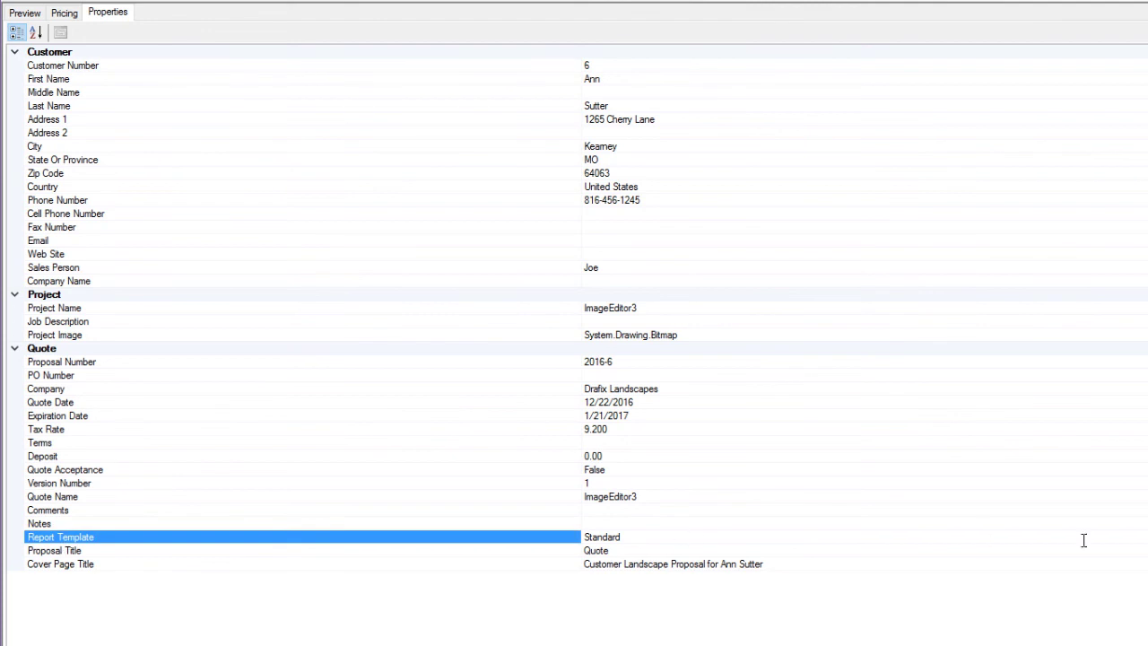
{"action": "left_click", "coordinate": [1146, 537]}
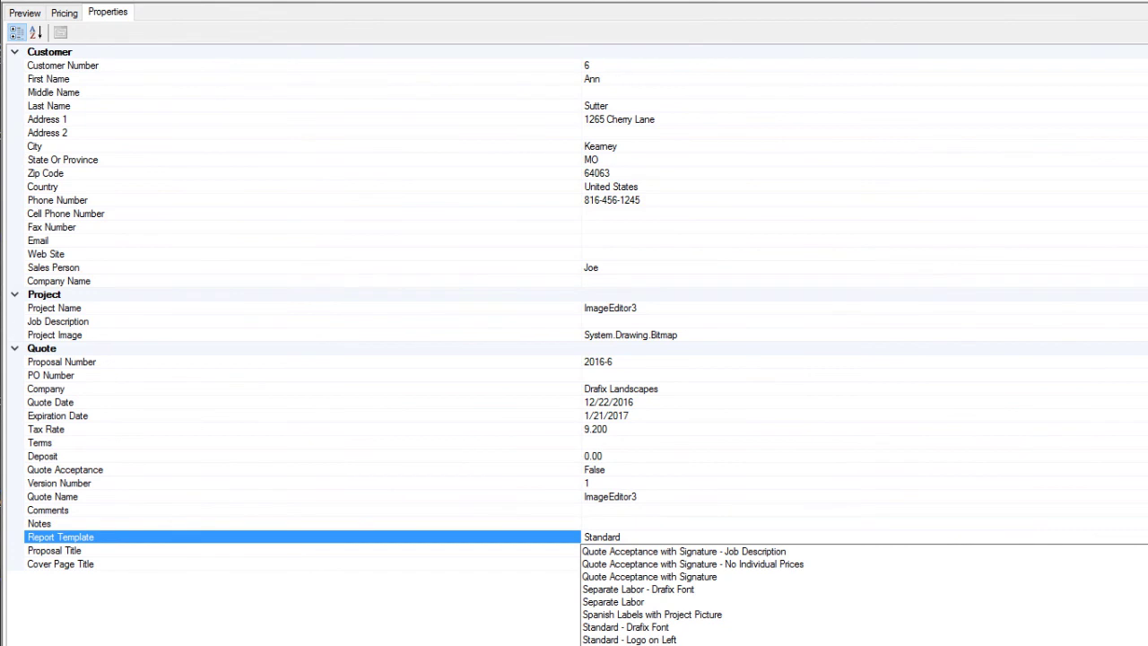
{"action": "scroll", "coordinate": [826, 610], "scroll_direction": "up", "scroll_amount": 10}
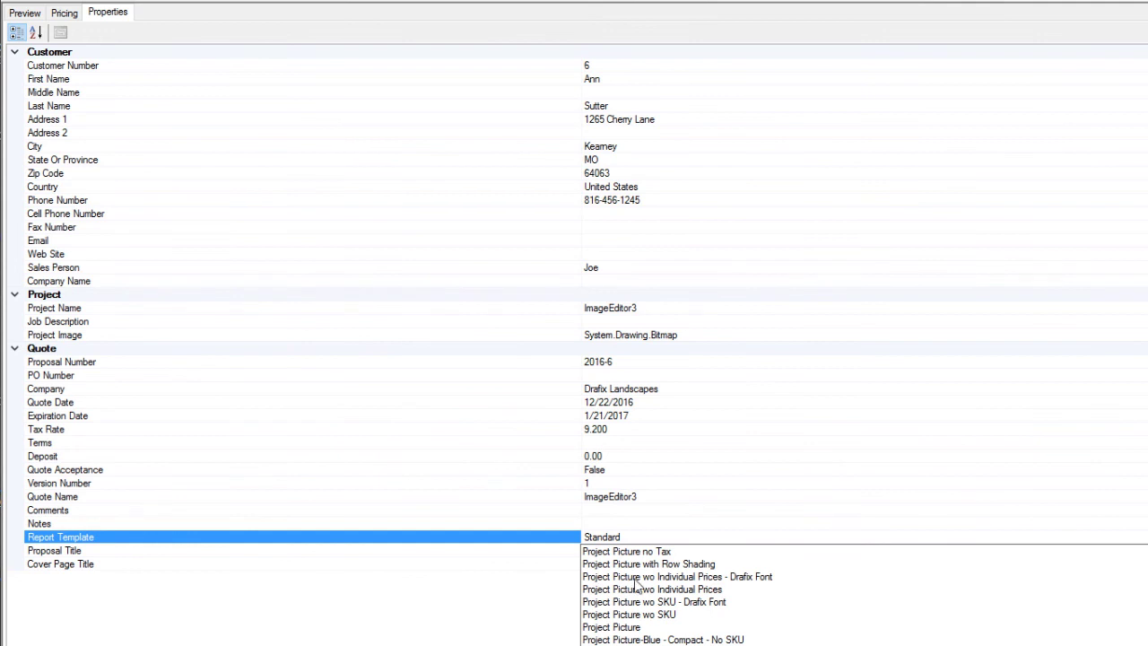
{"action": "left_click", "coordinate": [671, 577]}
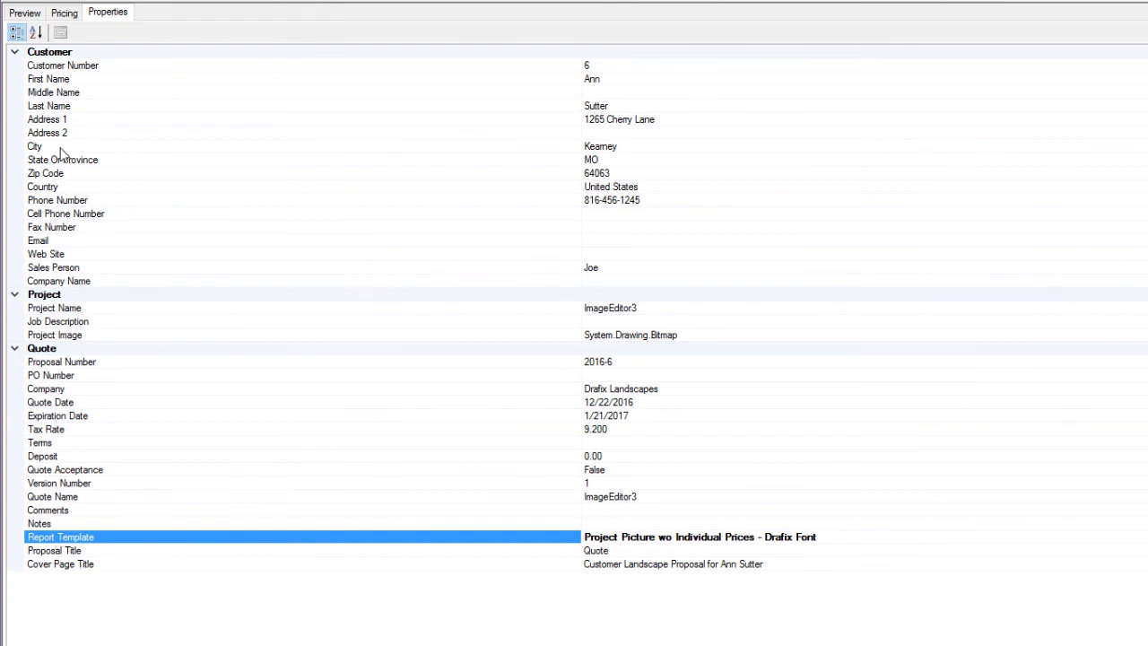
Review the quote preview's project picture, item list and totals in the selected report template.
{"action": "left_click", "coordinate": [24, 14]}
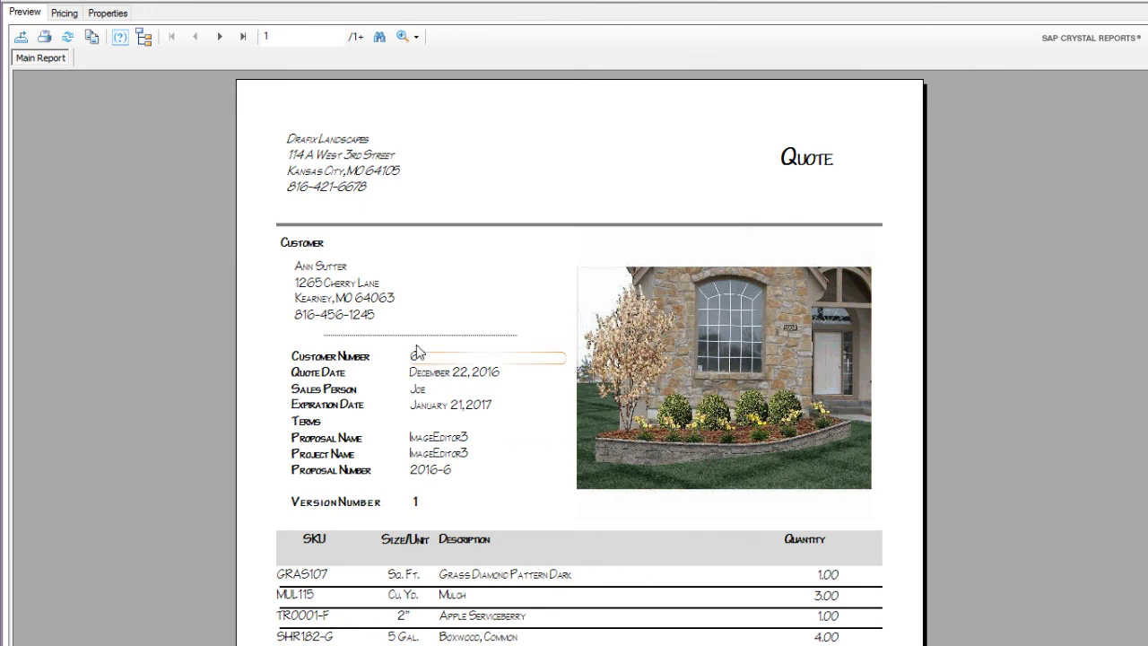
{"action": "scroll", "coordinate": [425, 346], "scroll_direction": "down", "scroll_amount": 3}
{"action": "scroll", "coordinate": [446, 469], "scroll_direction": "up", "scroll_amount": 2}
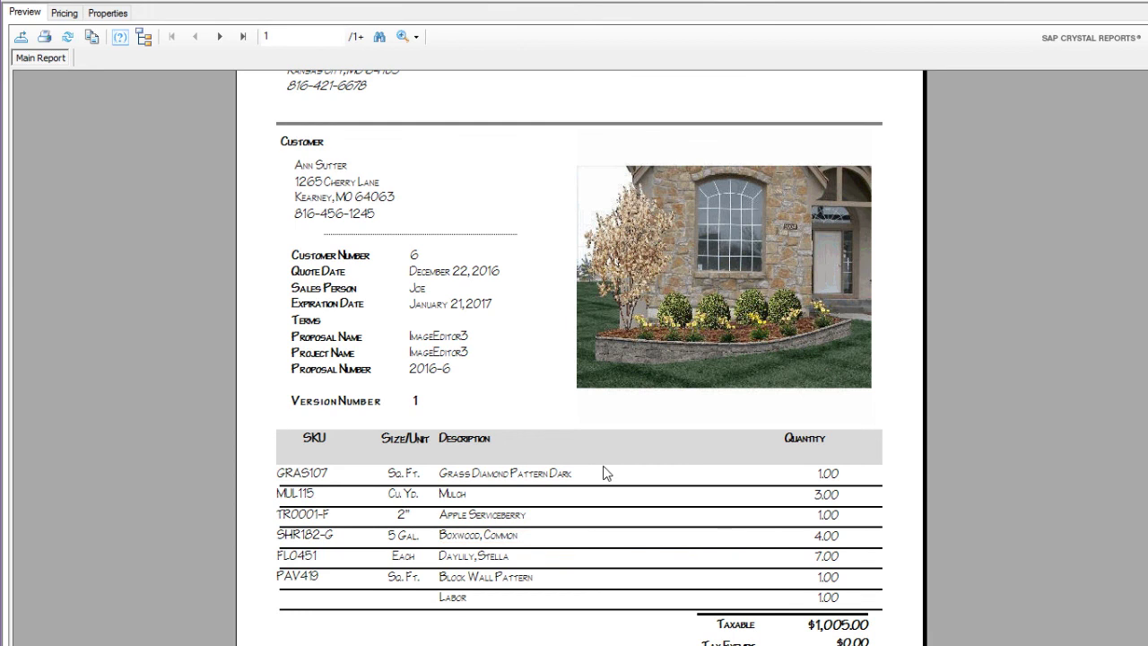
{"action": "scroll", "coordinate": [599, 464], "scroll_direction": "up", "scroll_amount": 2}
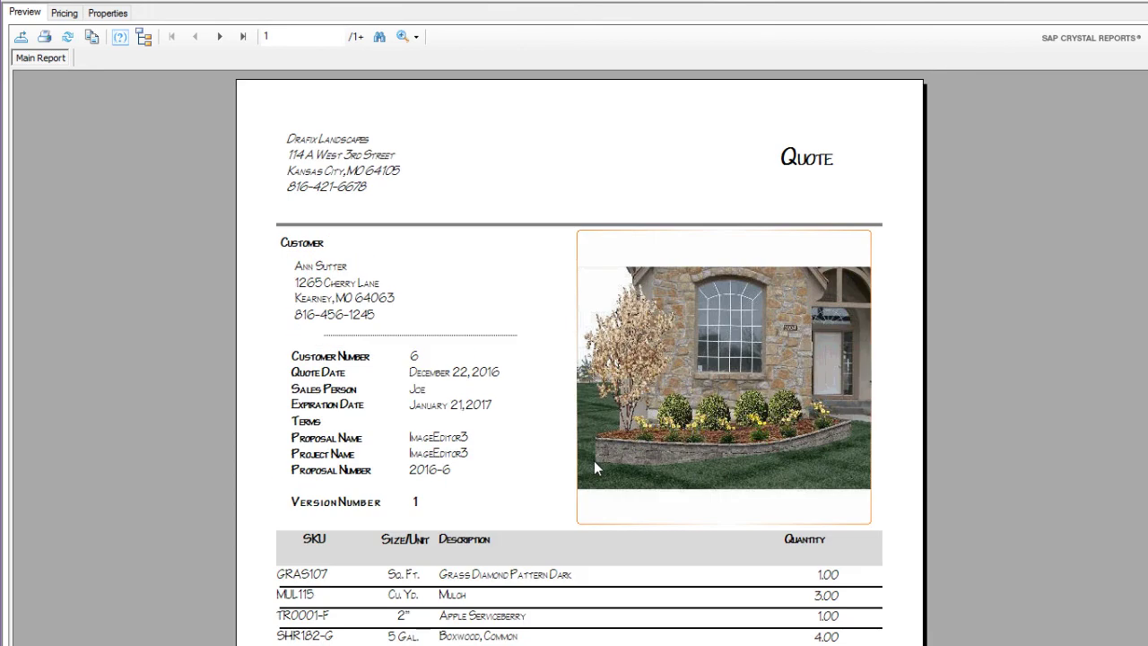